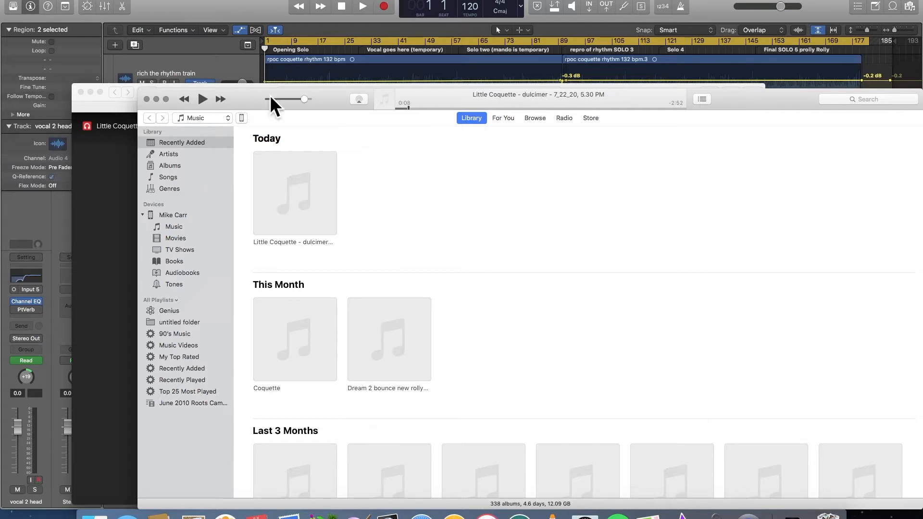
# - Quit iTunes and download the Little Coquette dulcimer WAV file from Google Drive, checking it in the browser's downloads list
pyautogui.click(36, 1)
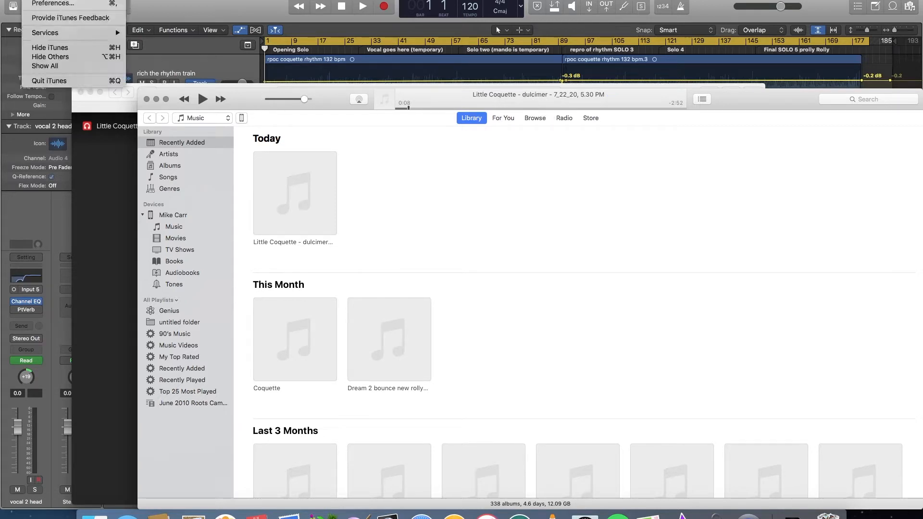
pyautogui.click(54, 81)
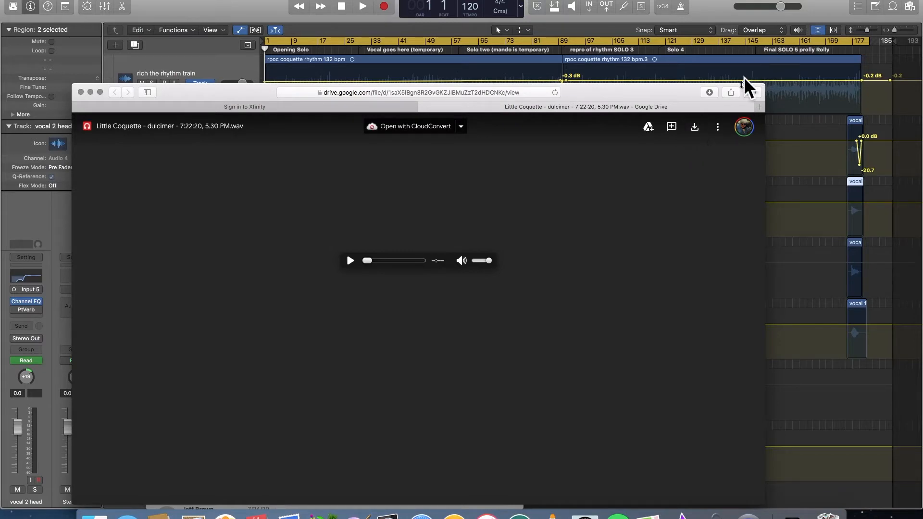
pyautogui.click(694, 131)
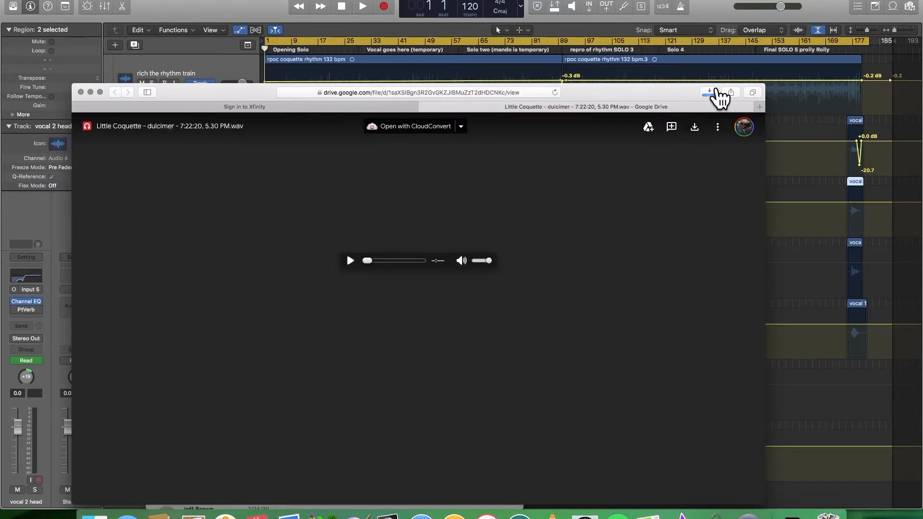
pyautogui.click(711, 94)
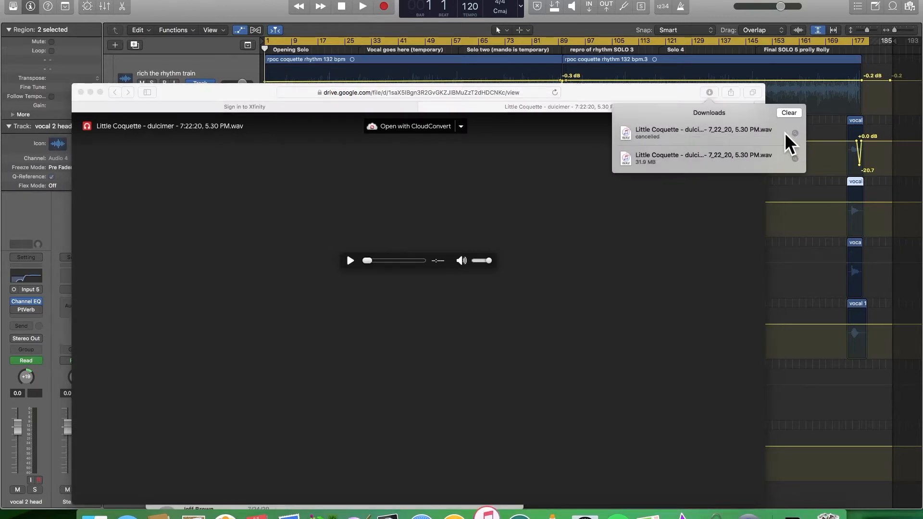
pyautogui.click(785, 134)
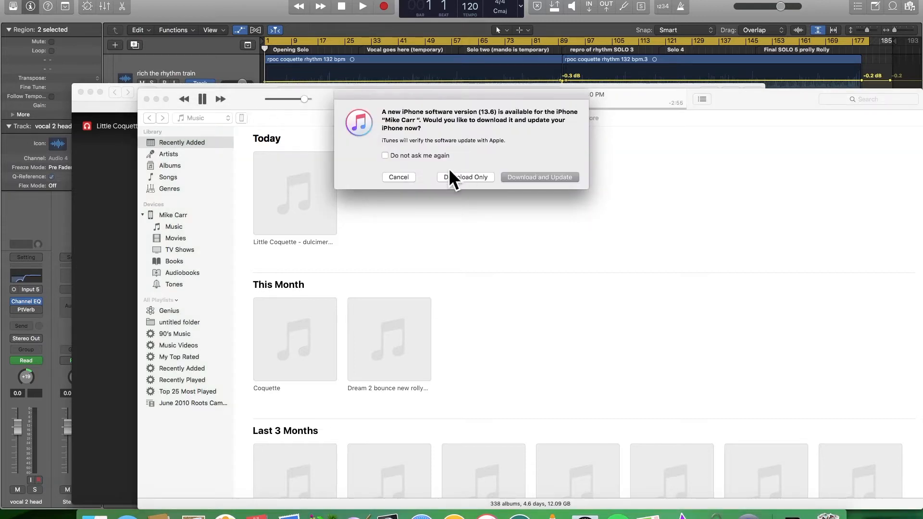
# - Decline the iPhone software update offer and quit the reopened iTunes
pyautogui.click(404, 177)
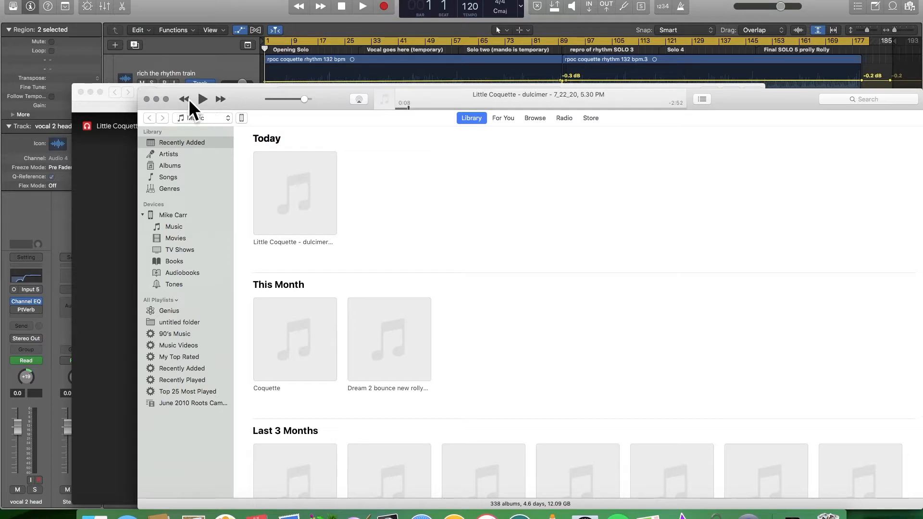
pyautogui.click(34, 0)
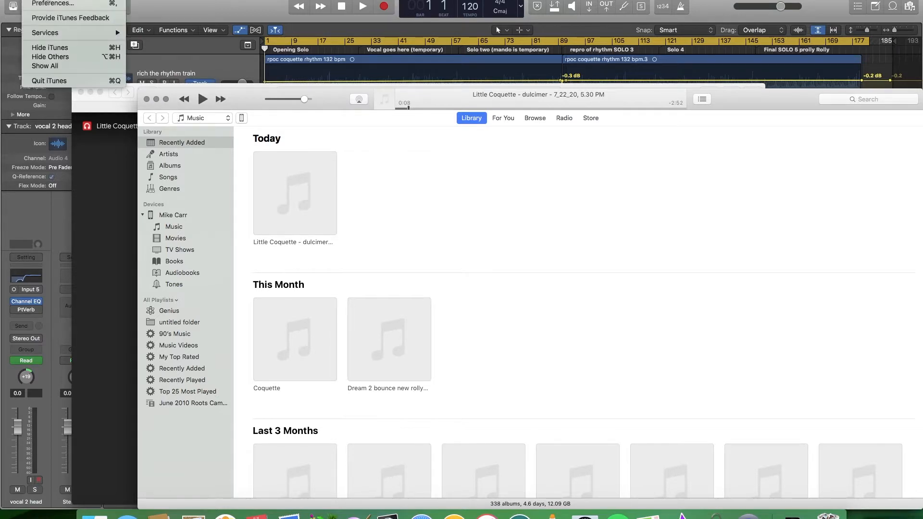
pyautogui.click(67, 82)
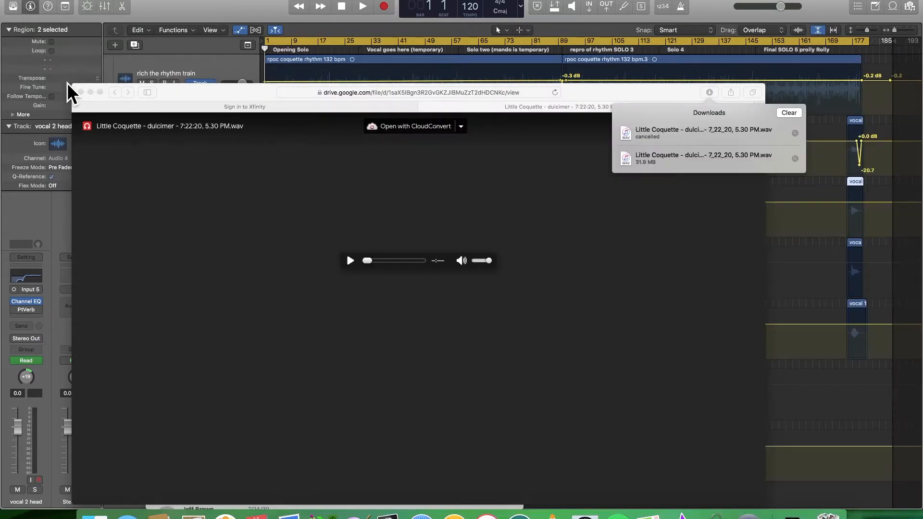
# - Move the browser and Messages windows out of the way to clear the Logic Pro project
pyautogui.moveTo(243, 103); pyautogui.dragTo(495, 131)
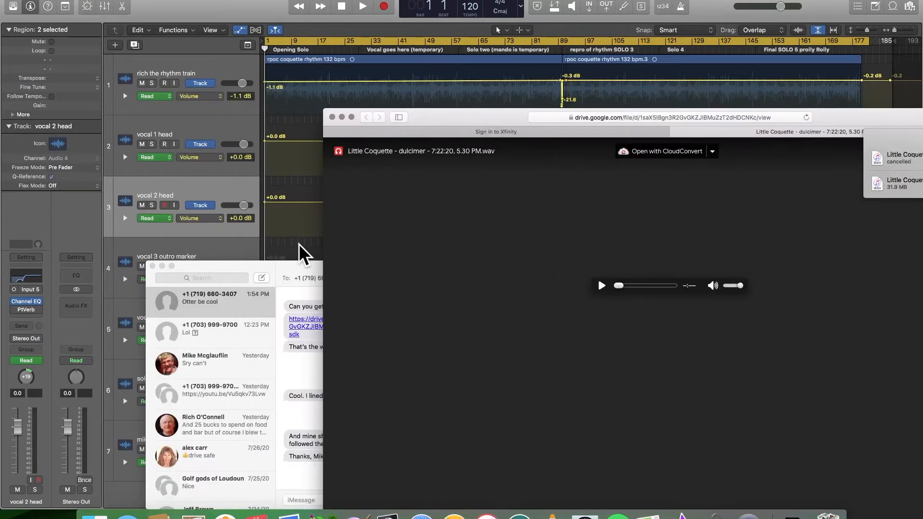
pyautogui.click(258, 276)
pyautogui.moveTo(258, 269); pyautogui.dragTo(0, 237)
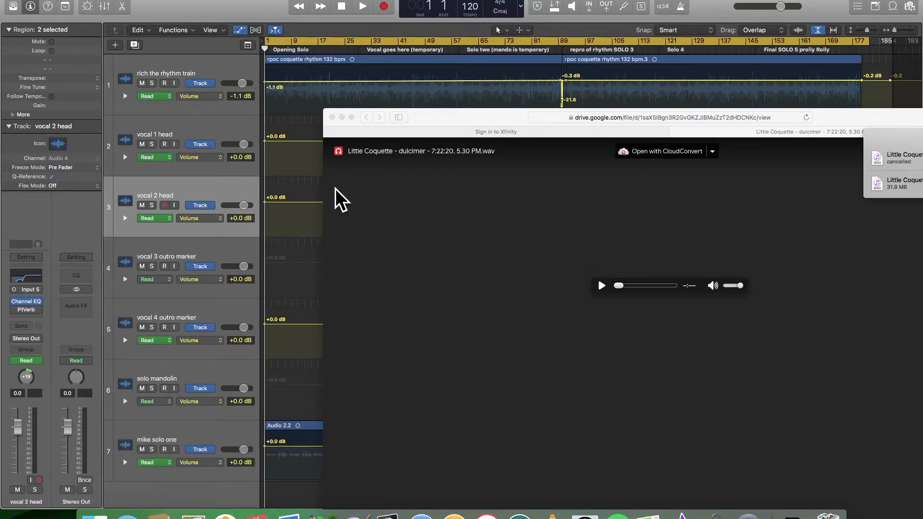
pyautogui.moveTo(439, 120); pyautogui.dragTo(0, 149)
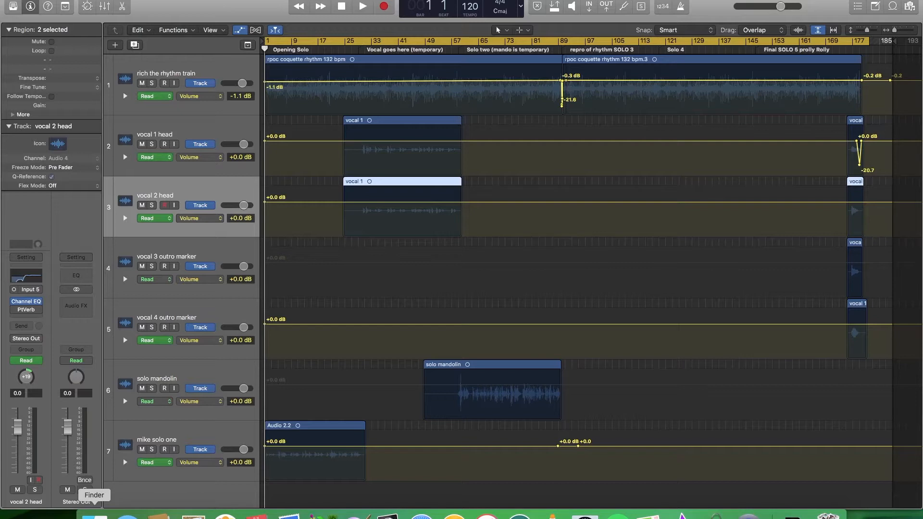
# - Open the home folder's Downloads in a new Finder window and position it beside the project's arrangement
pyautogui.rightClick(94, 515)
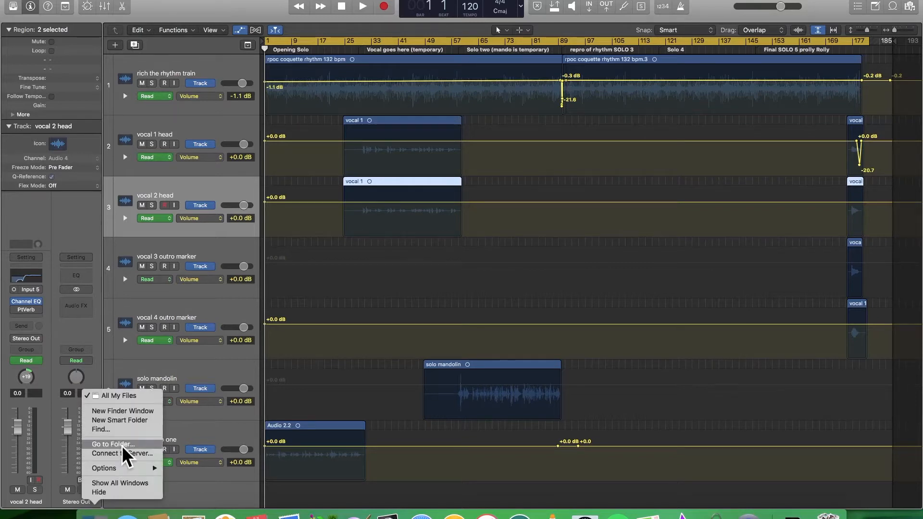
pyautogui.click(129, 410)
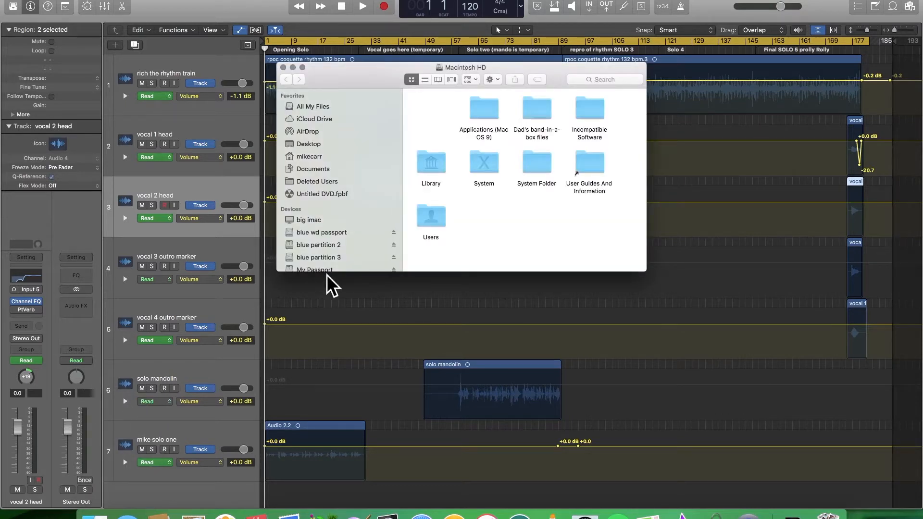
pyautogui.click(315, 156)
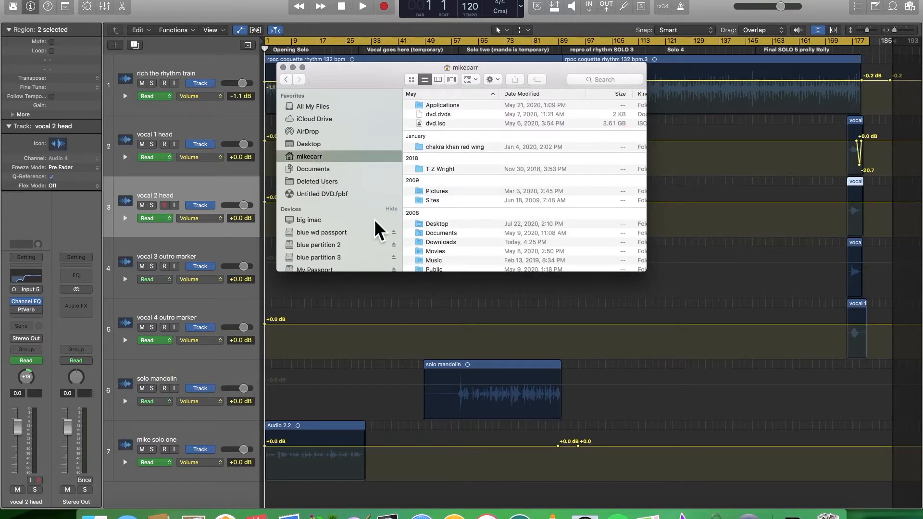
pyautogui.click(441, 243)
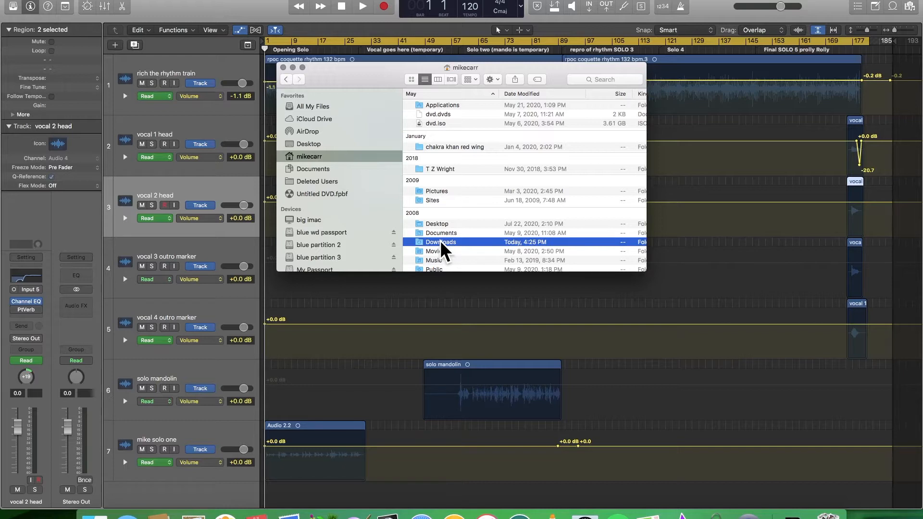
pyautogui.doubleClick(443, 243)
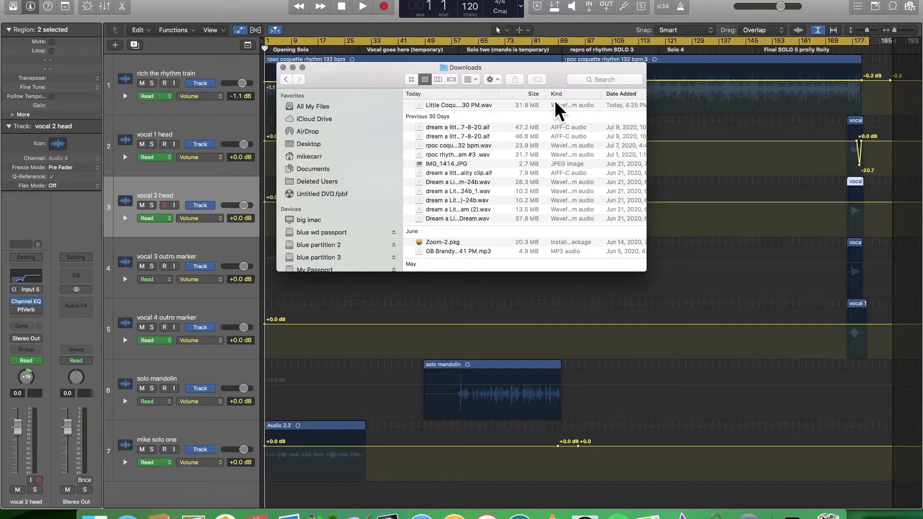
pyautogui.moveTo(349, 81); pyautogui.dragTo(120, 300)
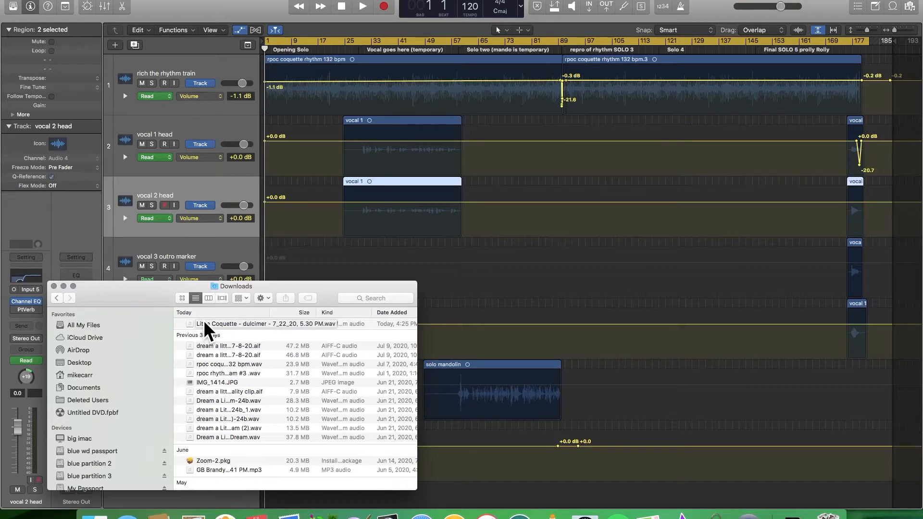
pyautogui.moveTo(153, 295); pyautogui.dragTo(160, 67)
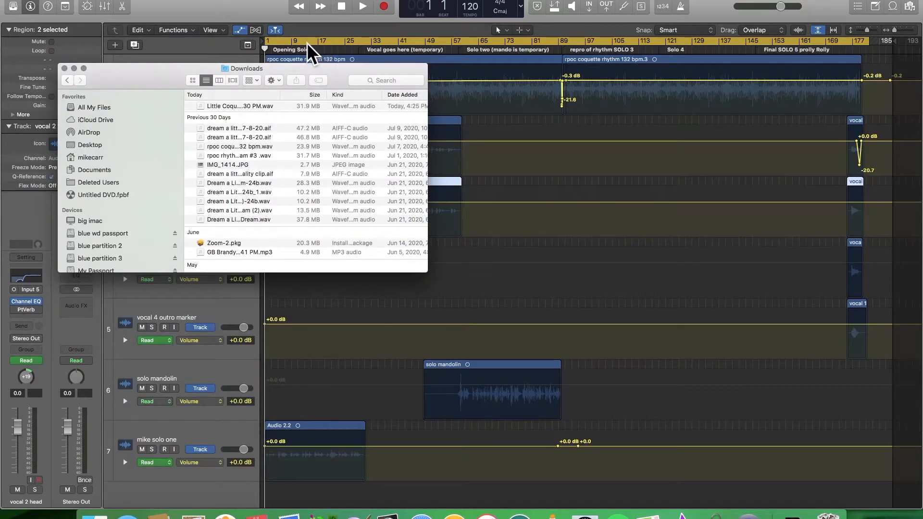
# - Switch back to Logic Pro and create one audio track with Input 9 and Output 1 + 2 below vocal 2 head
pyautogui.click(239, 10)
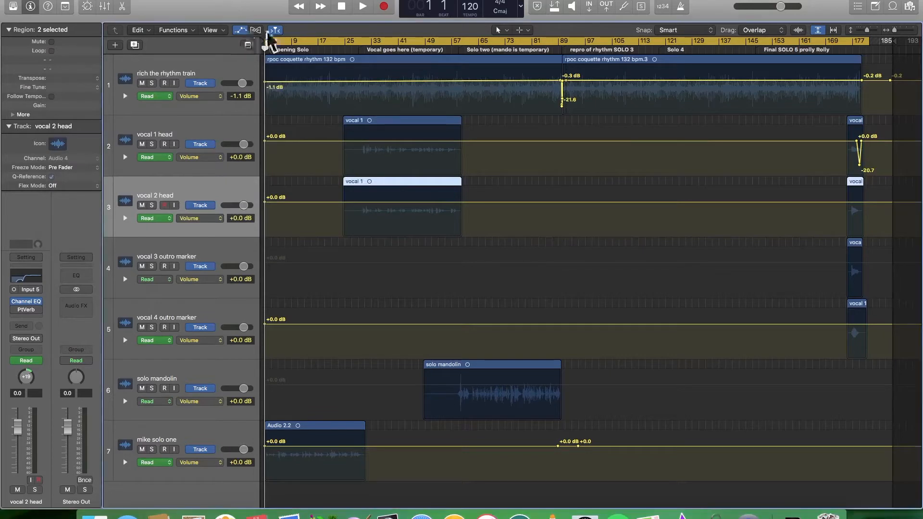
pyautogui.click(121, 0)
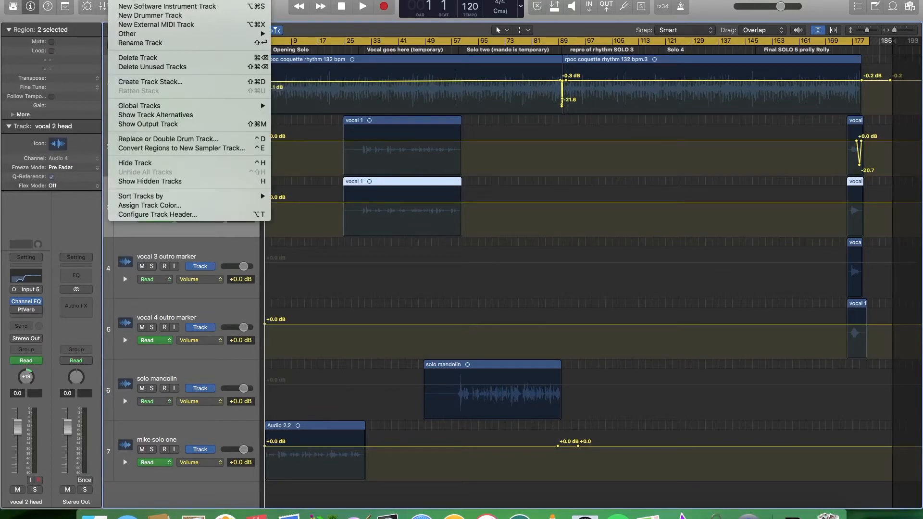
pyautogui.click(131, 1)
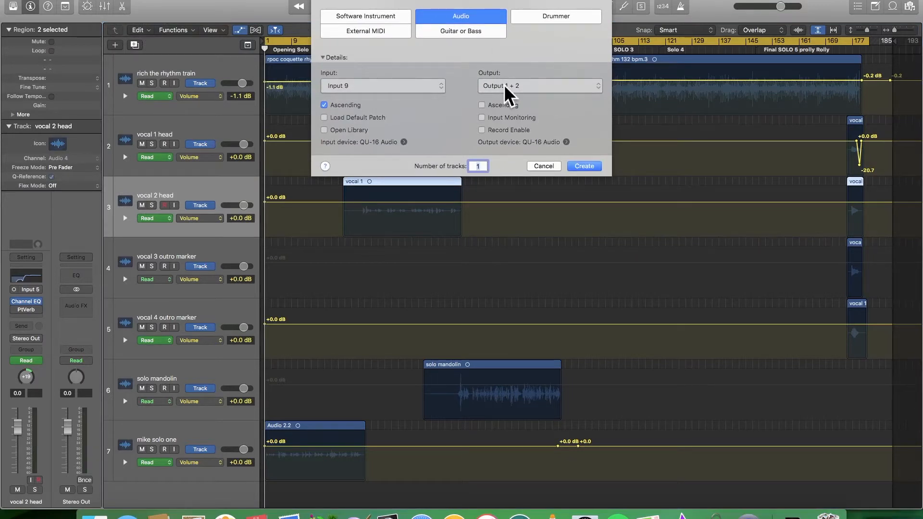
pyautogui.click(579, 169)
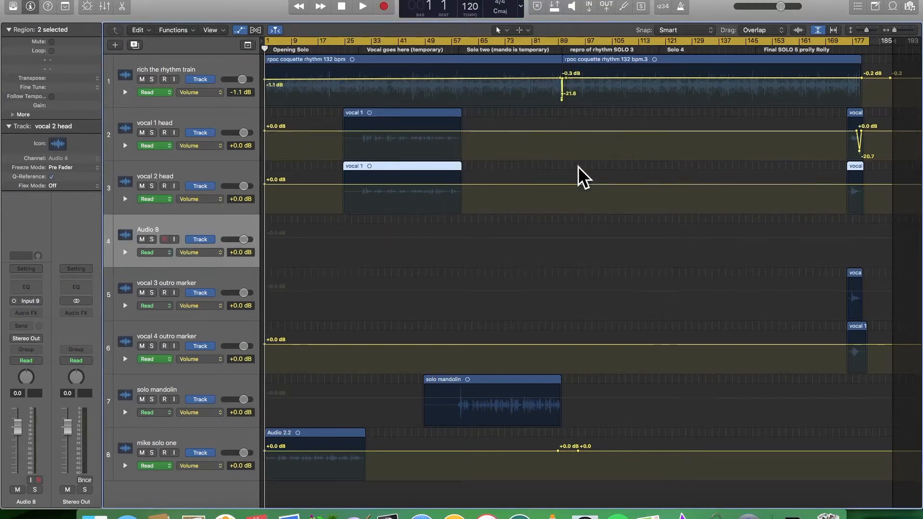
# - Rename the new audio track with the player's first name followed by "Hammered Dulcimer"
pyautogui.click(161, 231)
pyautogui.doubleClick(162, 232)
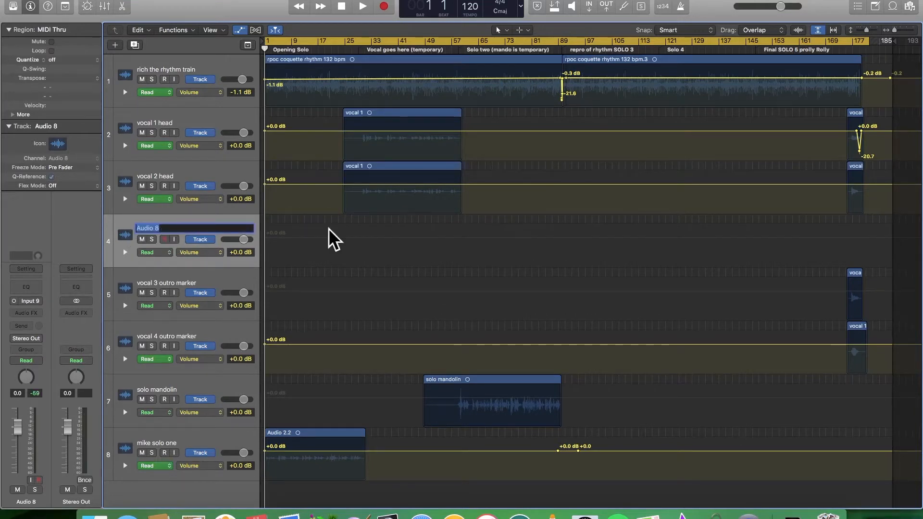
pyautogui.write('Heidi')
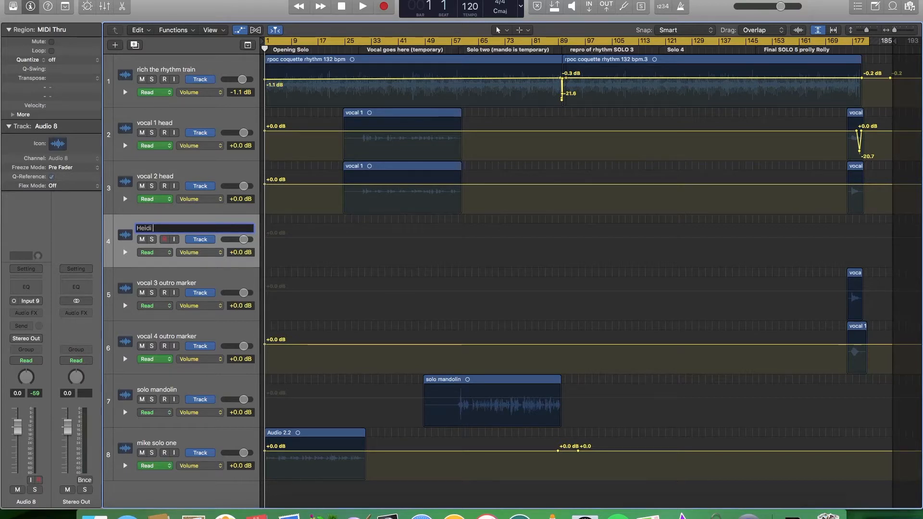
pyautogui.write(' Hammered Dulcimer')
pyautogui.press('Return')
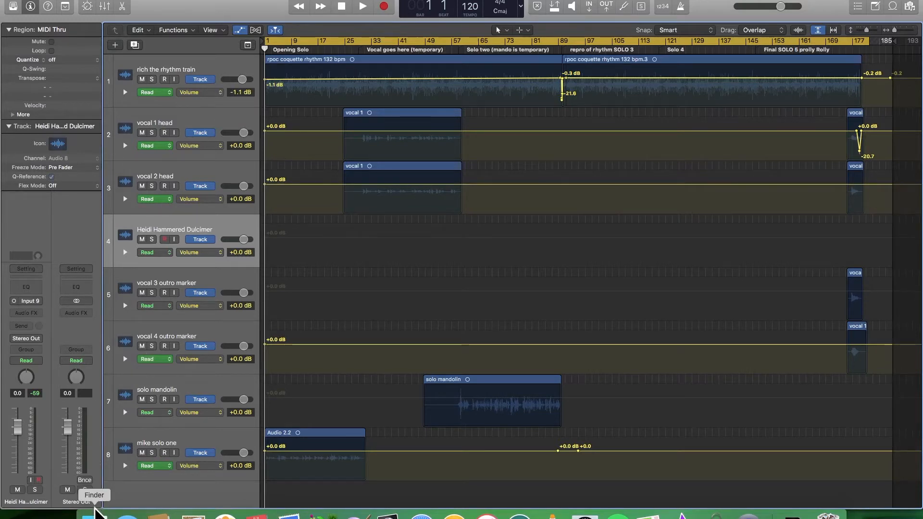
# - Bring back Finder's Downloads window and import the Little Coquette dulcimer WAV at bar 1 of the hammered dulcimer track
pyautogui.click(94, 509)
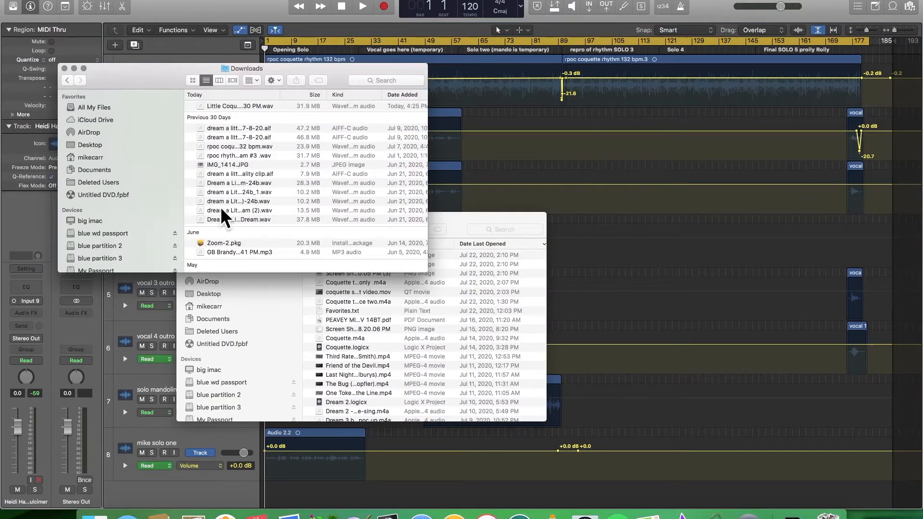
pyautogui.click(449, 228)
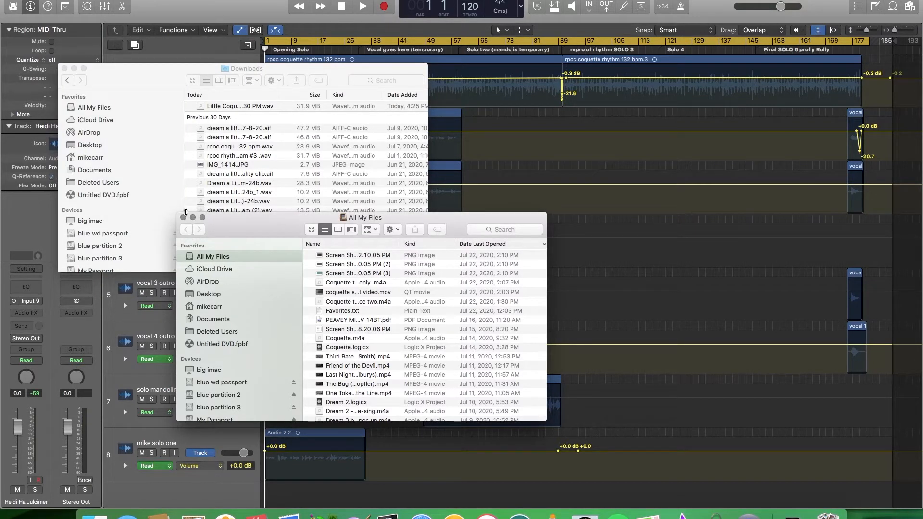
pyautogui.moveTo(170, 84); pyautogui.dragTo(468, 223)
pyautogui.moveTo(254, 240); pyautogui.dragTo(0, 207)
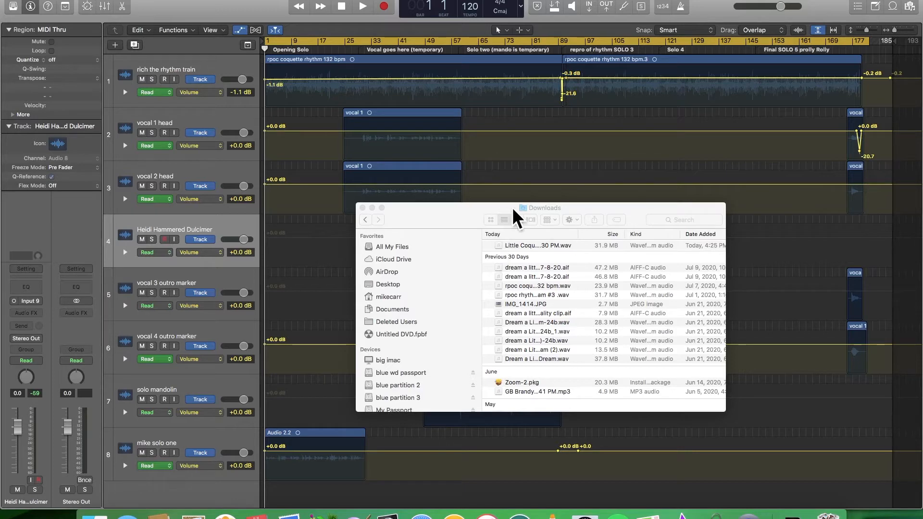
pyautogui.moveTo(587, 214); pyautogui.dragTo(674, 98)
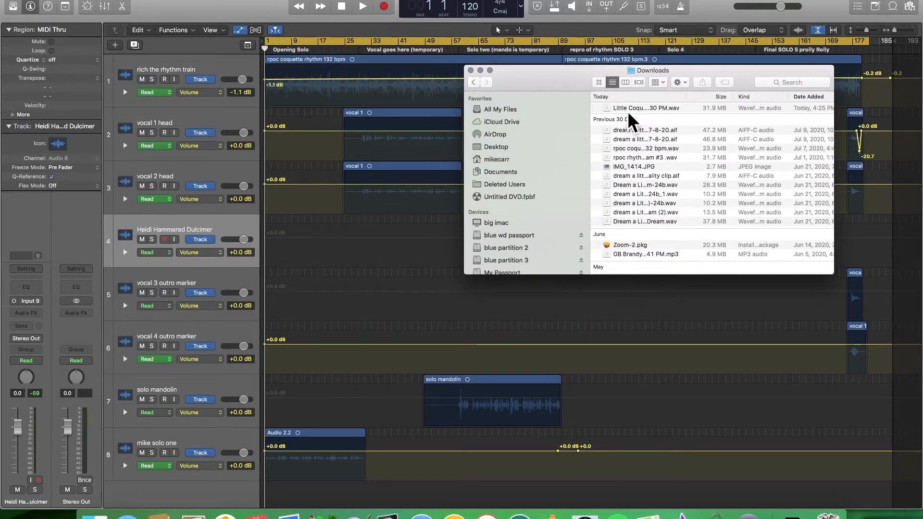
pyautogui.moveTo(630, 109)
pyautogui.mouseDown()
pyautogui.moveTo(468, 284)
pyautogui.moveTo(350, 277)
pyautogui.moveTo(290, 252)
pyautogui.moveTo(309, 264)
pyautogui.moveTo(265, 259)
pyautogui.moveTo(263, 250)
pyautogui.mouseUp()
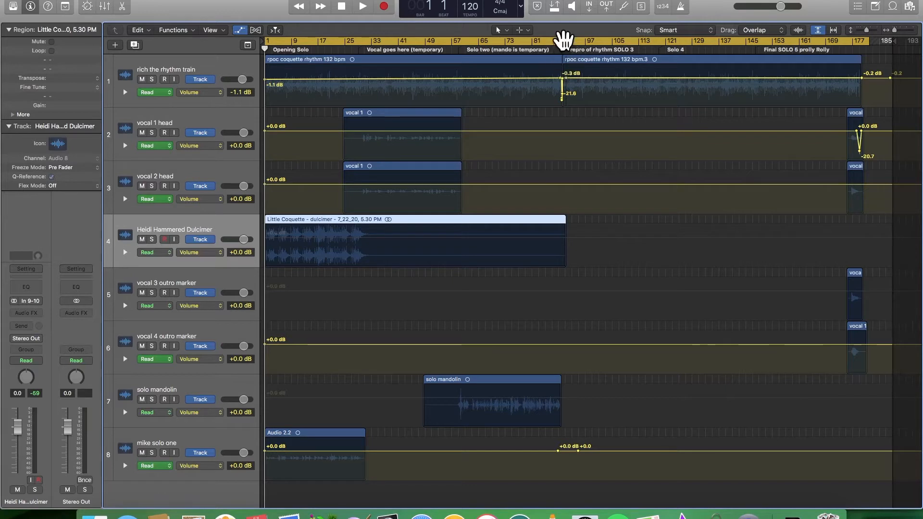
# - Move the dulcimer region so it starts at bar 91, near the "repro of rhythm SOLO 3" marker
pyautogui.click(565, 48)
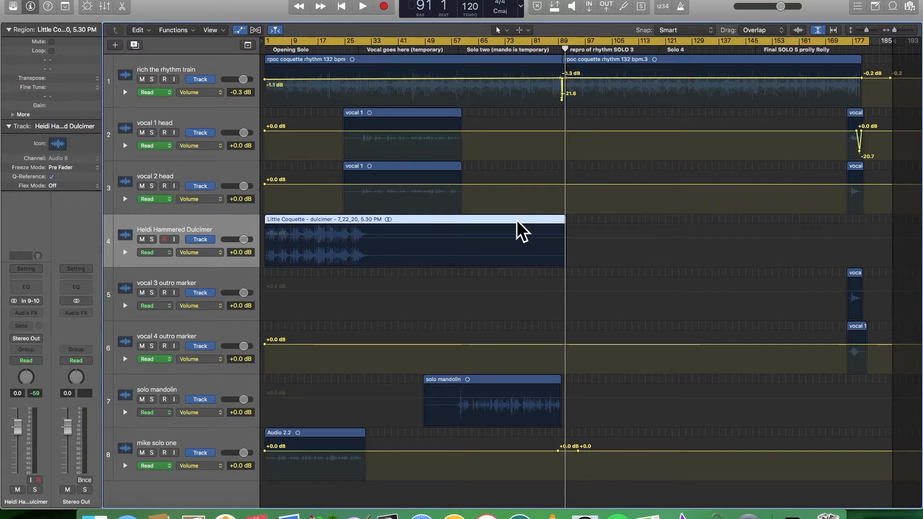
pyautogui.moveTo(514, 229); pyautogui.dragTo(811, 218)
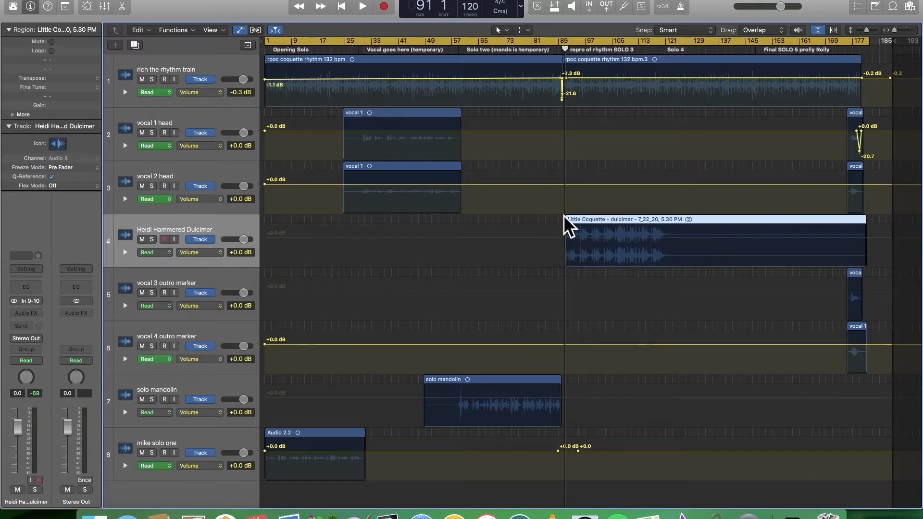
# - Play the project from bar 82 through the dulcimer entrance to check its timing, and stop playback
pyautogui.click(535, 48)
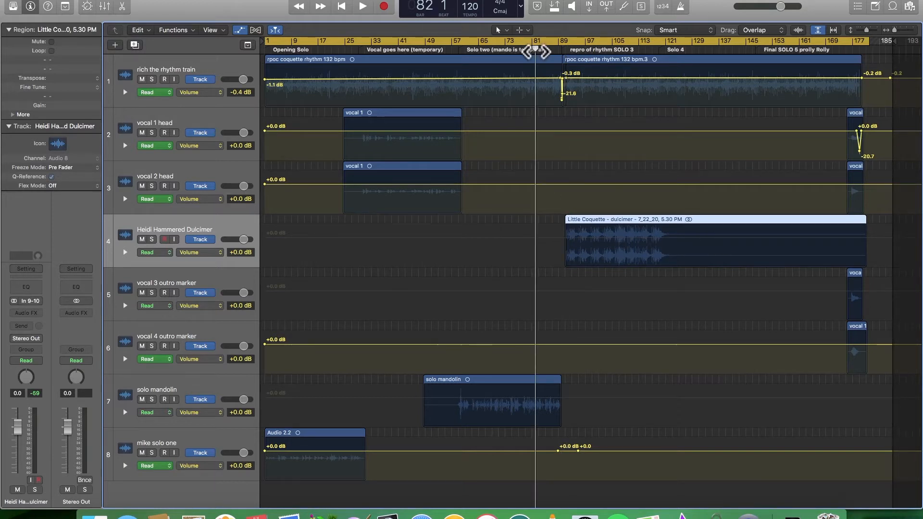
pyautogui.press('space')
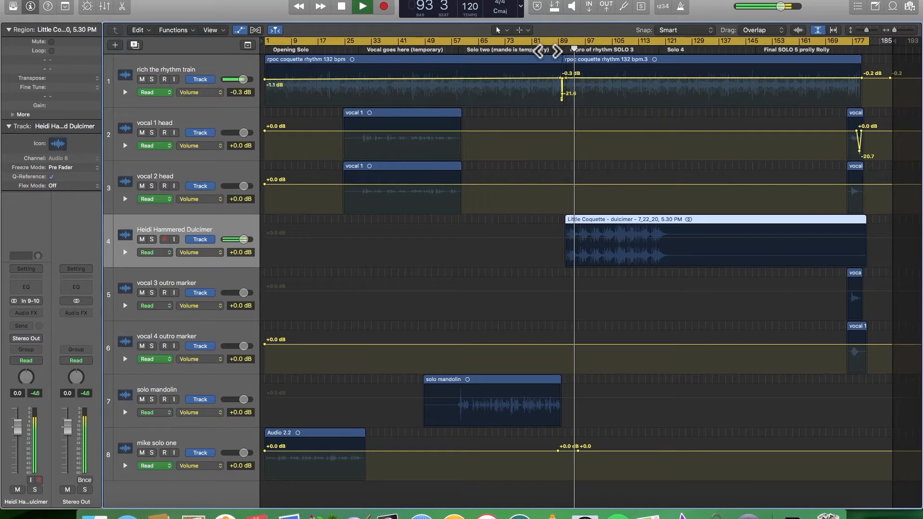
pyautogui.click(342, 8)
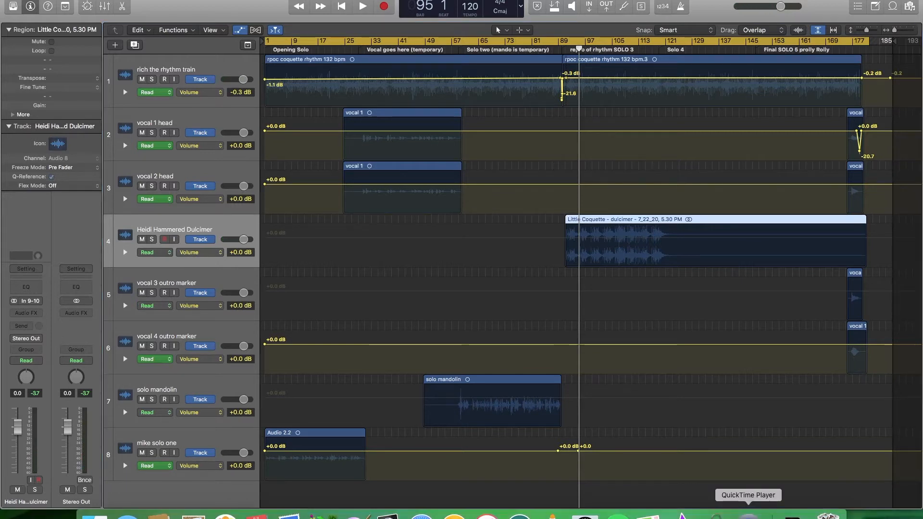
pyautogui.rightClick(748, 514)
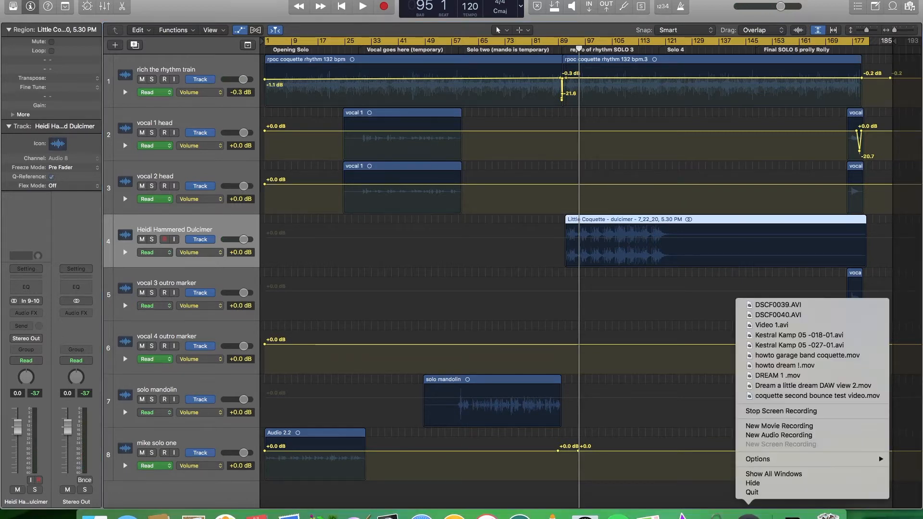
pyautogui.click(313, 251)
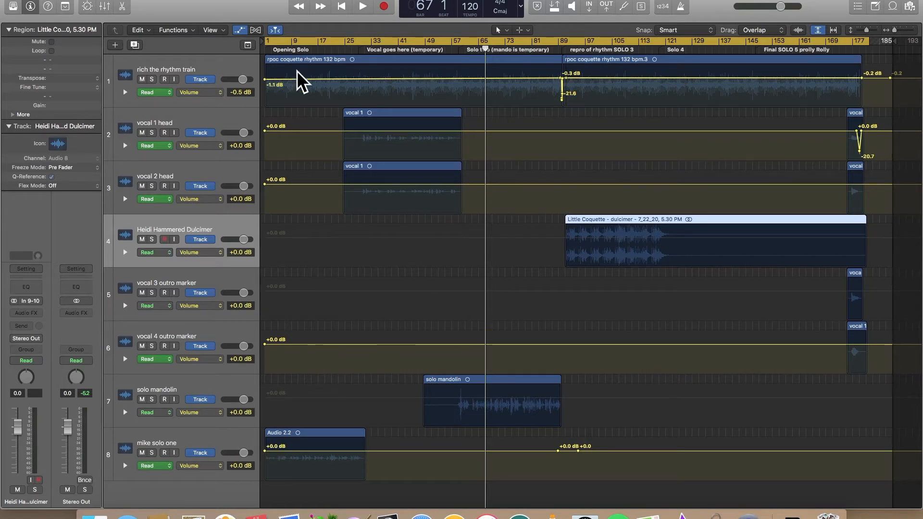
# - Play the project from bar 1, comparing the solo one track on its own with the full mix, and stop playback
pyautogui.moveTo(486, 52); pyautogui.dragTo(239, 50)
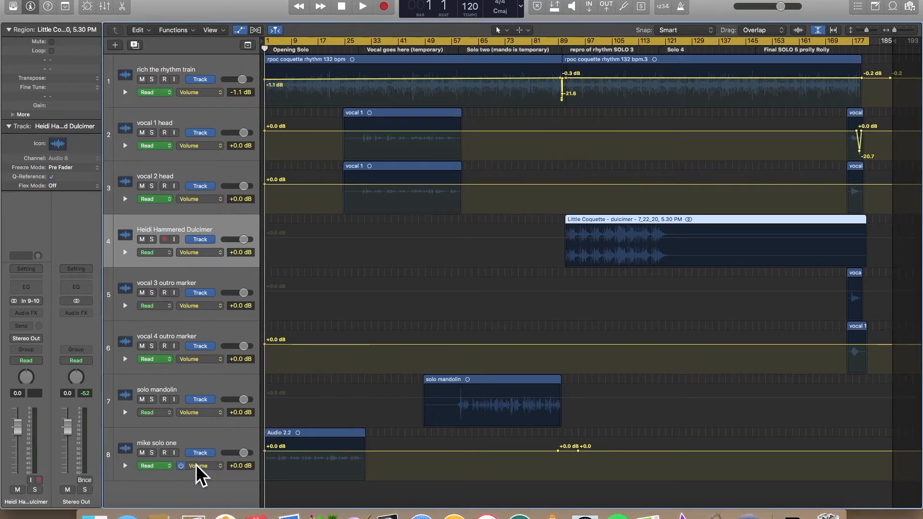
pyautogui.click(152, 453)
pyautogui.press('space')
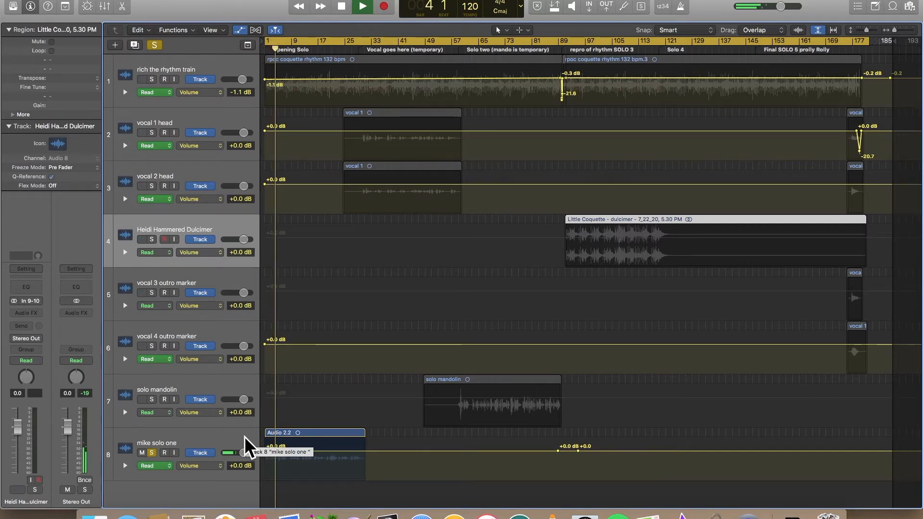
pyautogui.click(151, 453)
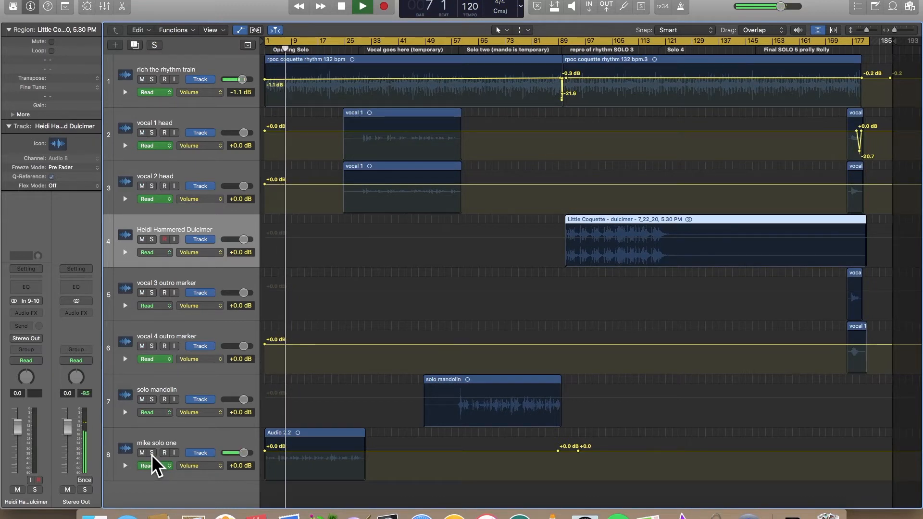
pyautogui.click(151, 453)
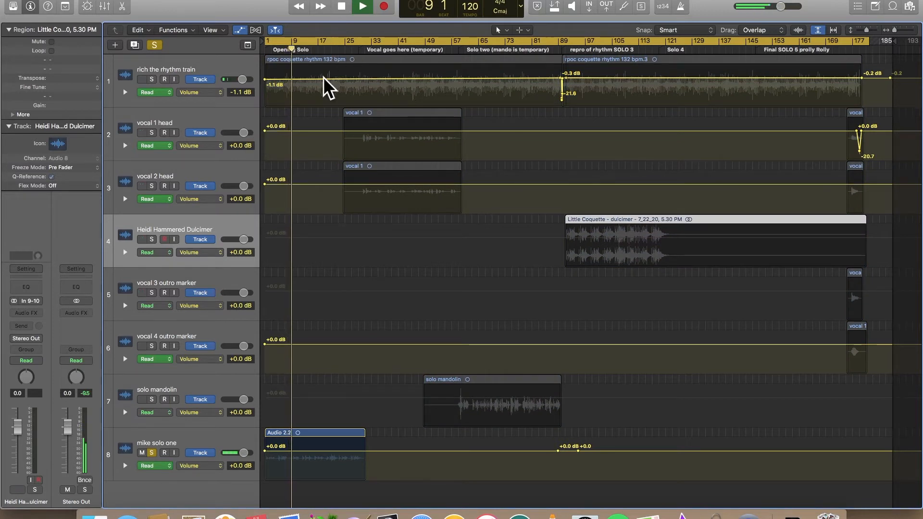
pyautogui.click(343, 7)
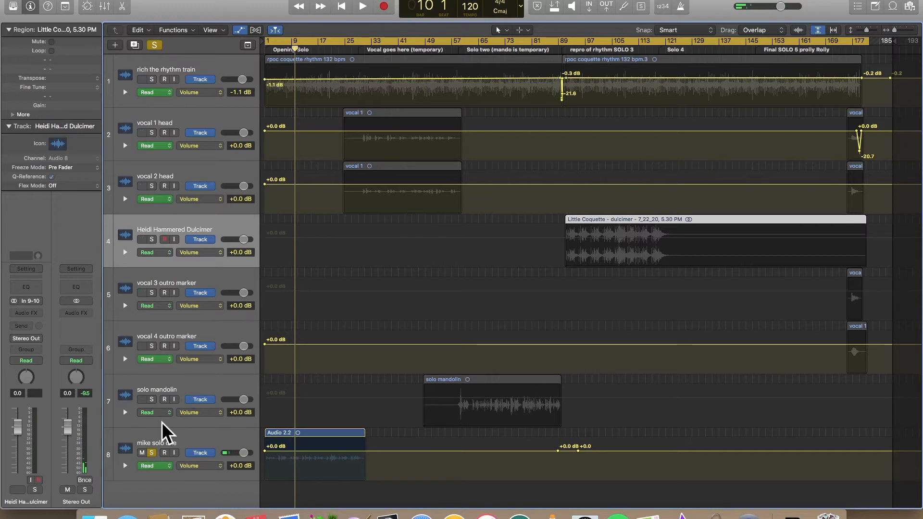
# - Mute the solo one track instead of soloing it, and move the dulcimer region so it starts at bar 1
pyautogui.click(142, 453)
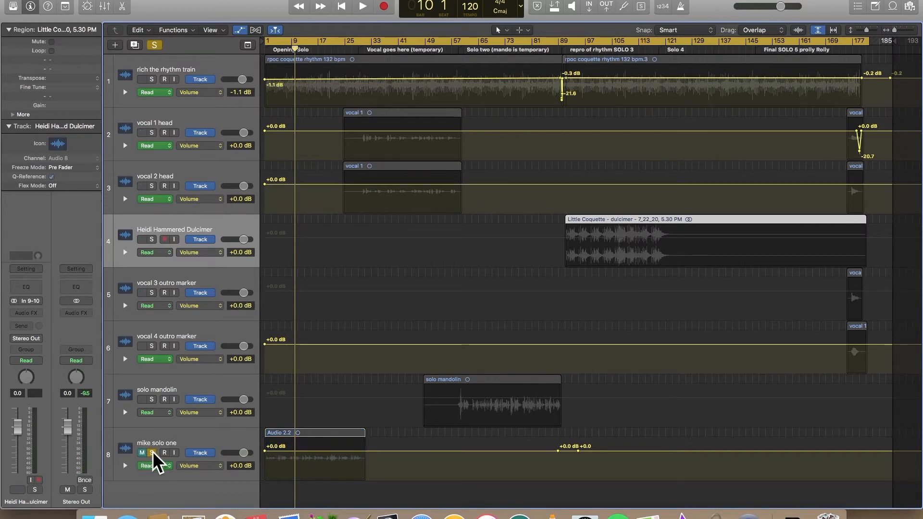
pyautogui.click(152, 452)
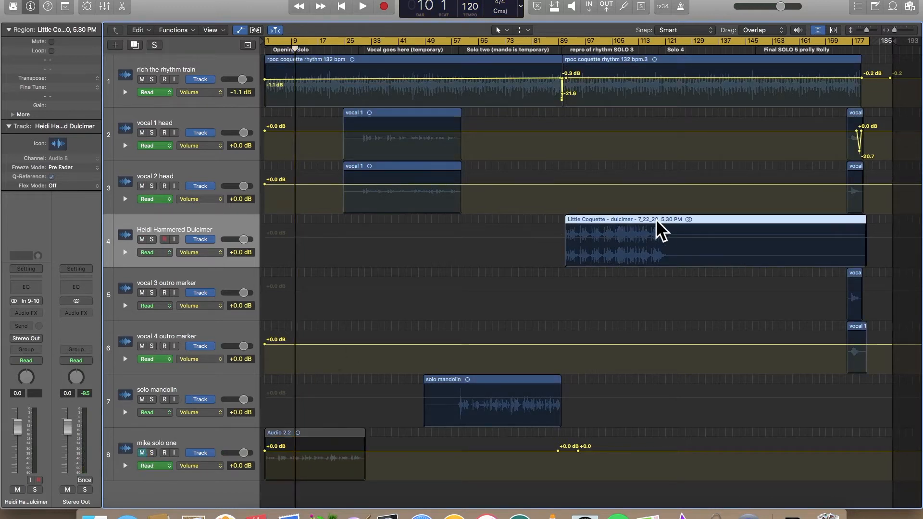
pyautogui.moveTo(709, 229); pyautogui.dragTo(410, 239)
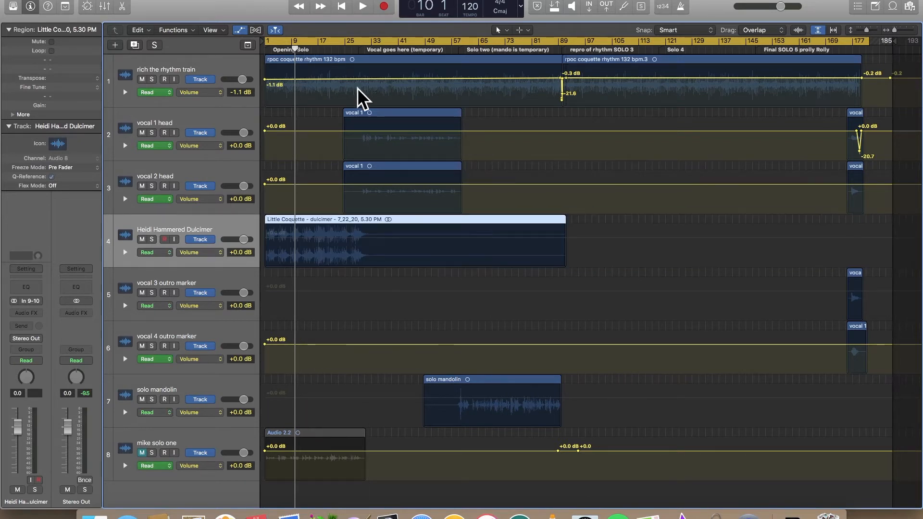
# - Play the opening bars with the dulcimer, stop playback, and turn off the automatic vertical zoom of the tracks
pyautogui.click(341, 7)
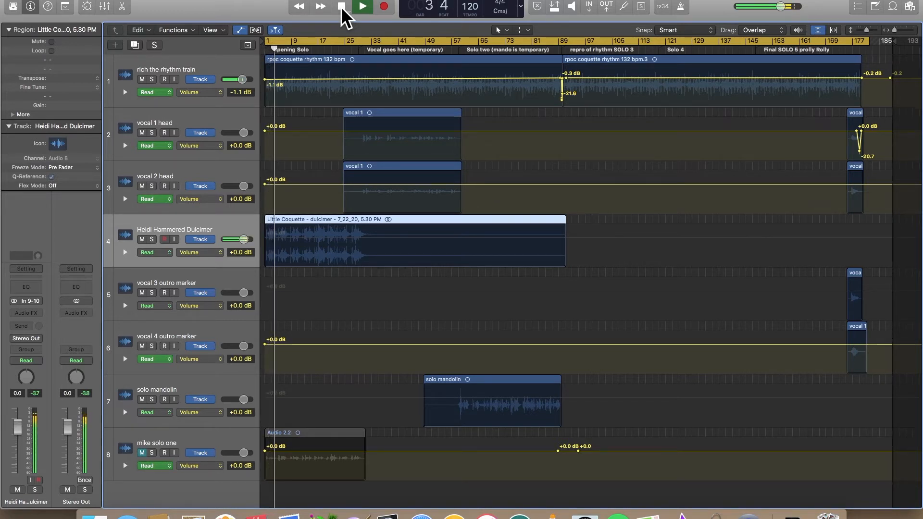
pyautogui.click(341, 6)
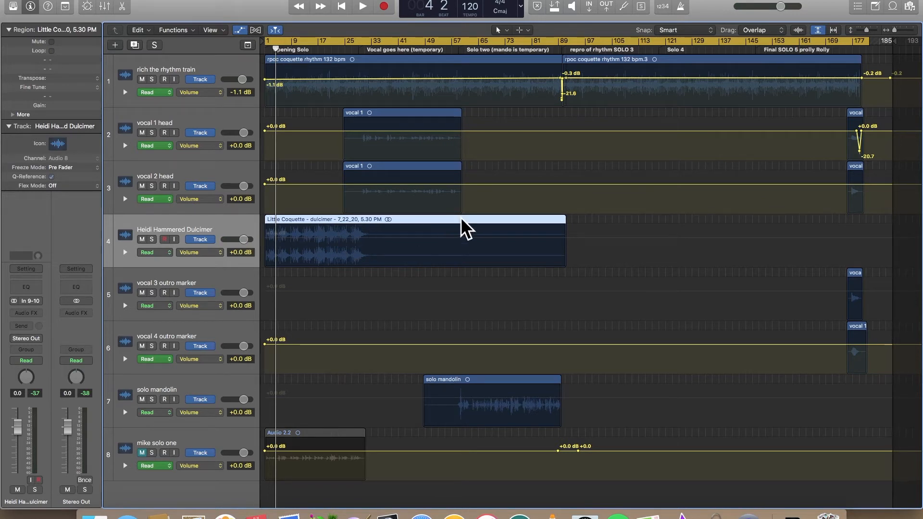
pyautogui.click(818, 30)
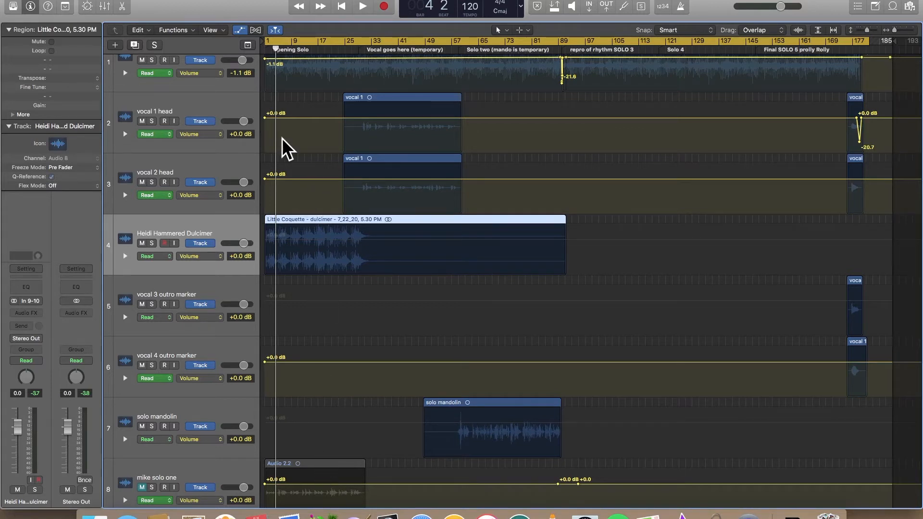
# - Play from bar 1 while lowering the hammered dulcimer track's volume to -7.6 dB, and stop playback
pyautogui.moveTo(277, 50); pyautogui.dragTo(263, 50)
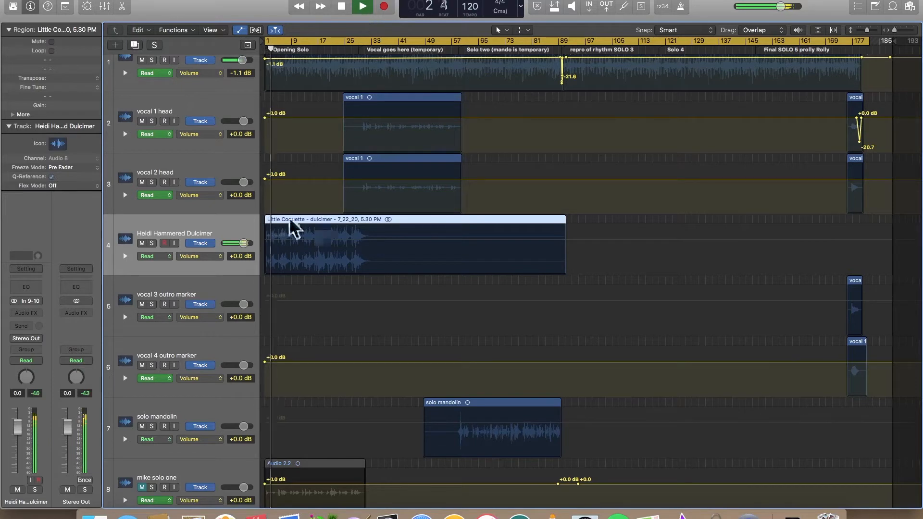
pyautogui.moveTo(243, 243); pyautogui.dragTo(210, 244)
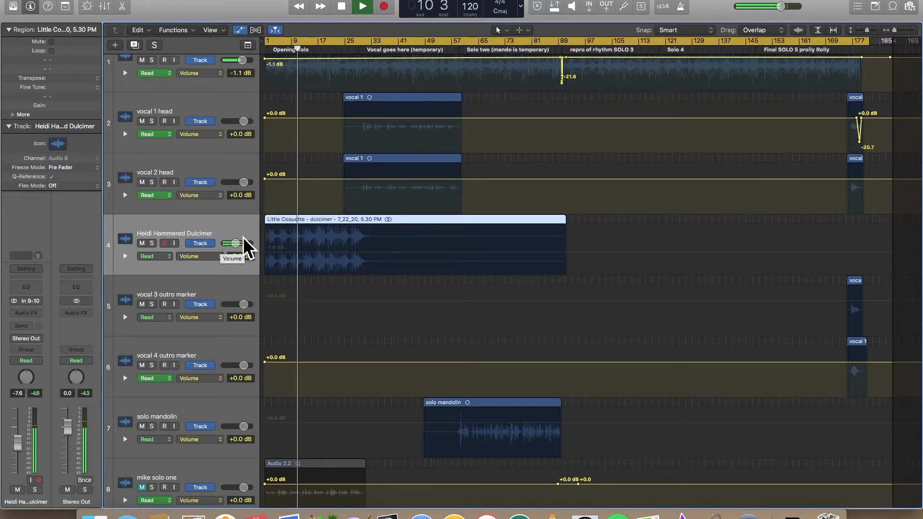
pyautogui.click(342, 7)
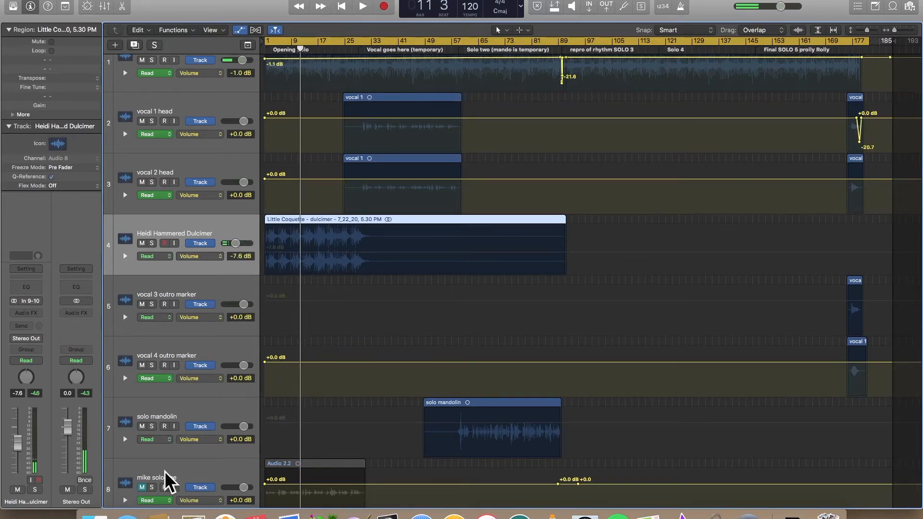
# - Unmute the solo one track and play from bar 1 to hear it together with the dulcimer, and stop playback
pyautogui.click(142, 487)
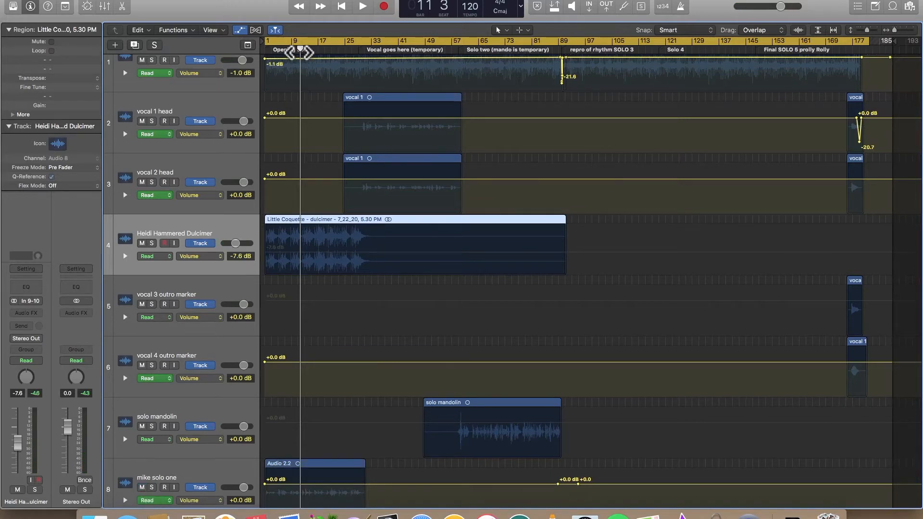
pyautogui.moveTo(301, 50); pyautogui.dragTo(265, 54)
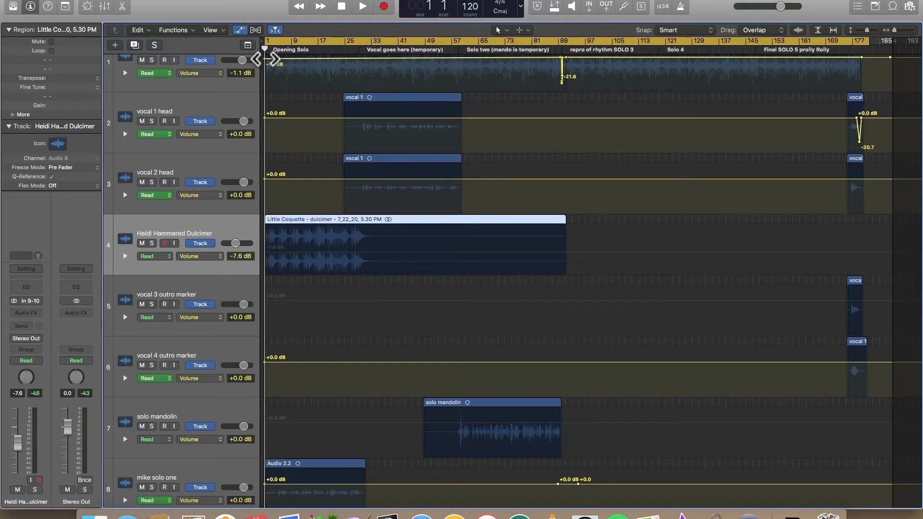
pyautogui.rightClick(363, 8)
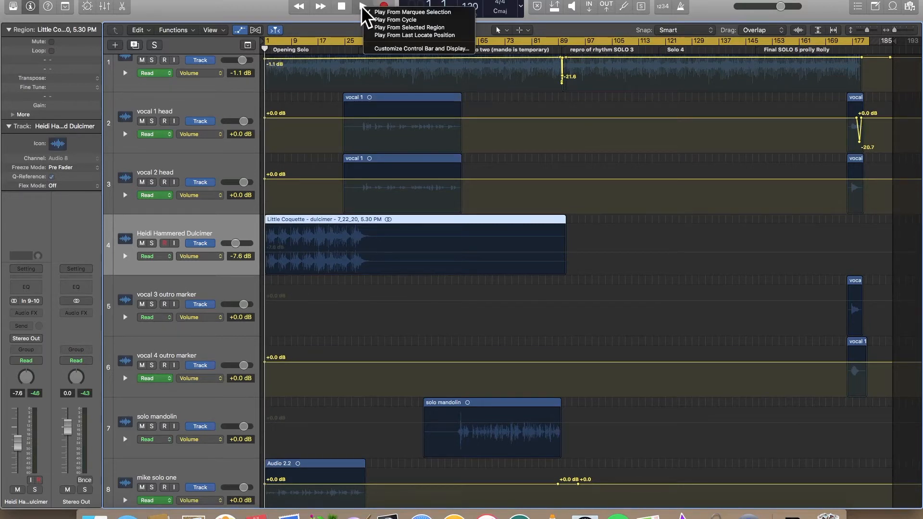
pyautogui.click(363, 8)
pyautogui.click(363, 8)
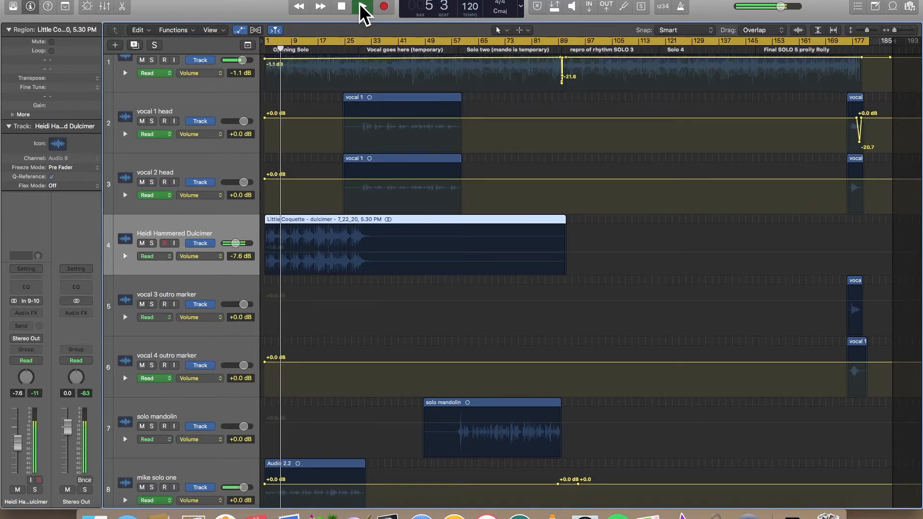
pyautogui.click(342, 6)
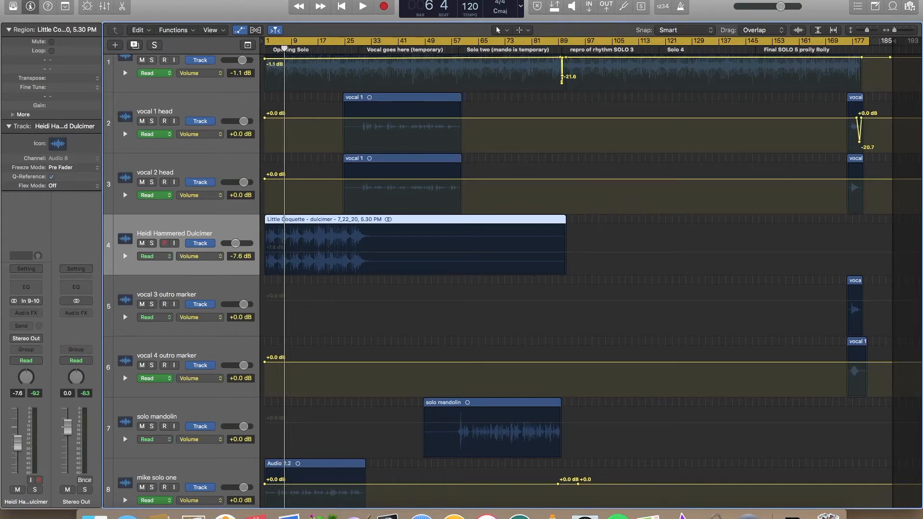
# - Show the Mixer, pan the dulcimer channel to -35, and play the song from the beginning through the opening solo to check the balance
pyautogui.click(234, 0)
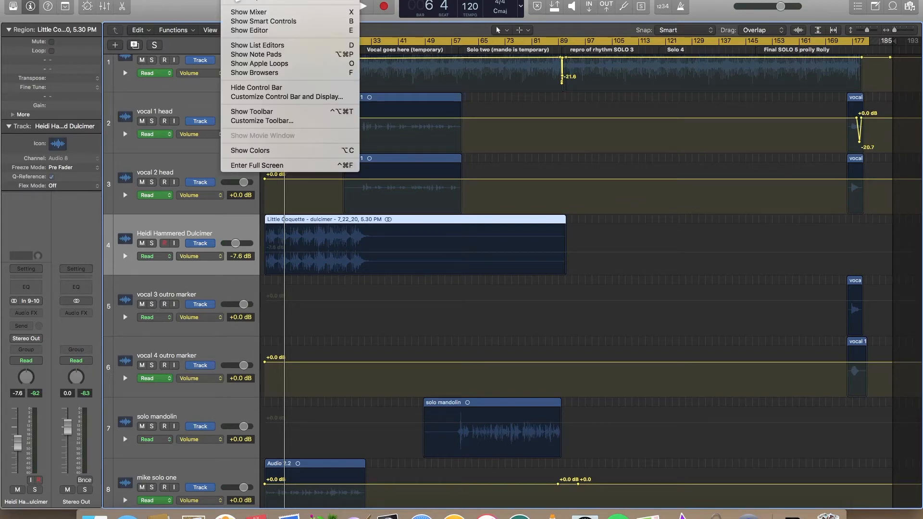
pyautogui.click(249, 13)
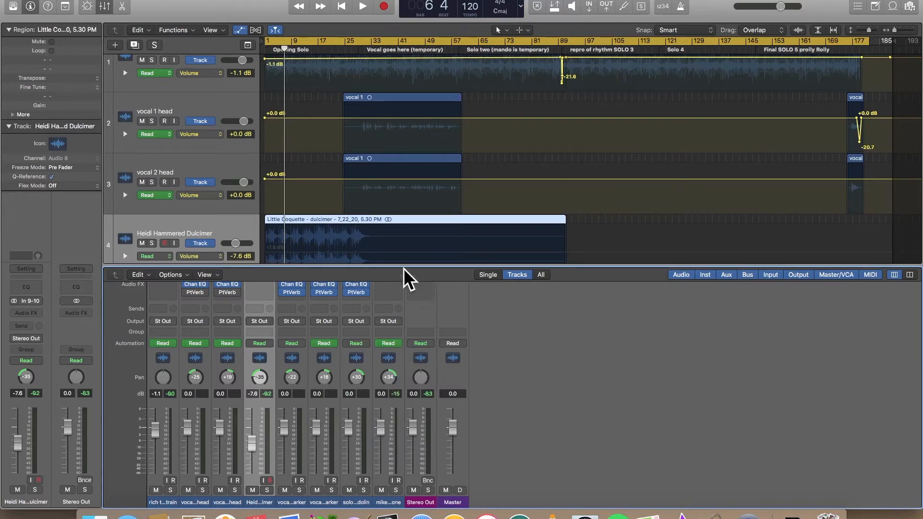
pyautogui.click(343, 7)
pyautogui.click(361, 7)
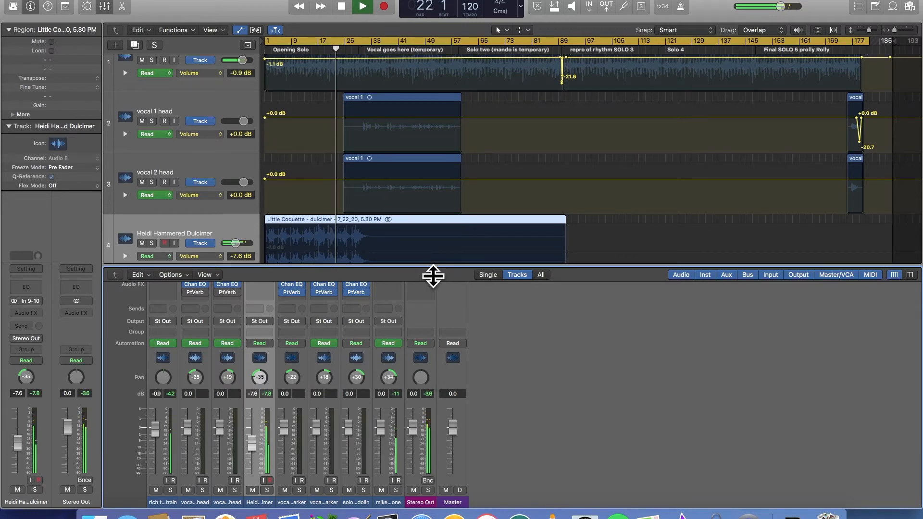
pyautogui.moveTo(423, 265); pyautogui.dragTo(423, 469)
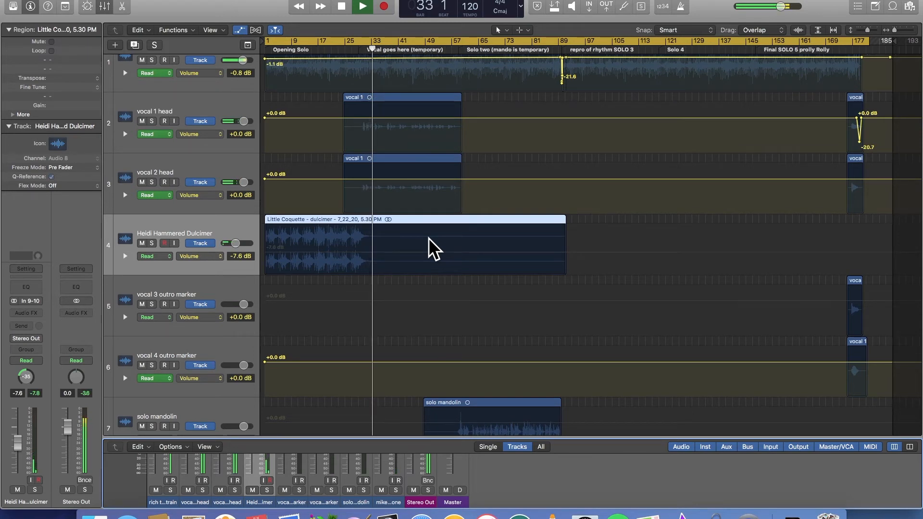
pyautogui.click(341, 6)
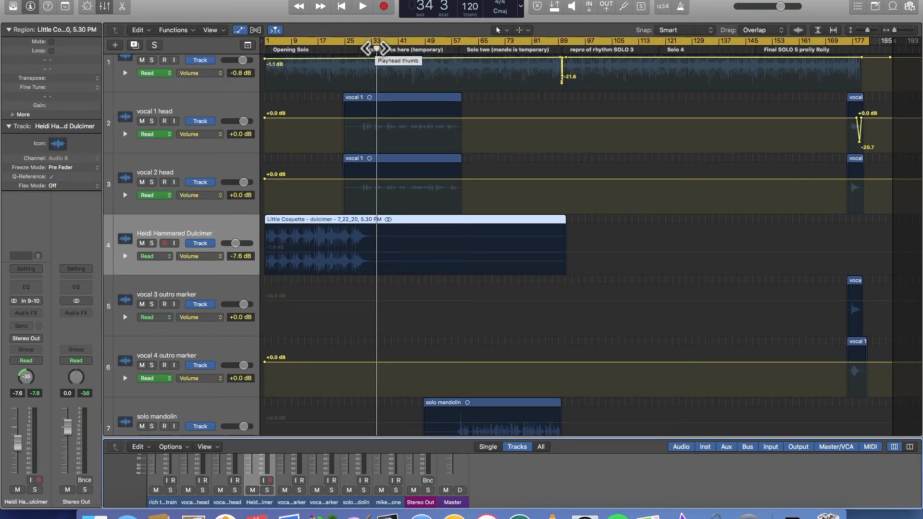
# - Play from near the end of the vocal section into the mandolin solo, collapse the Mixer pane, and stop playback
pyautogui.moveTo(377, 49); pyautogui.dragTo(453, 50)
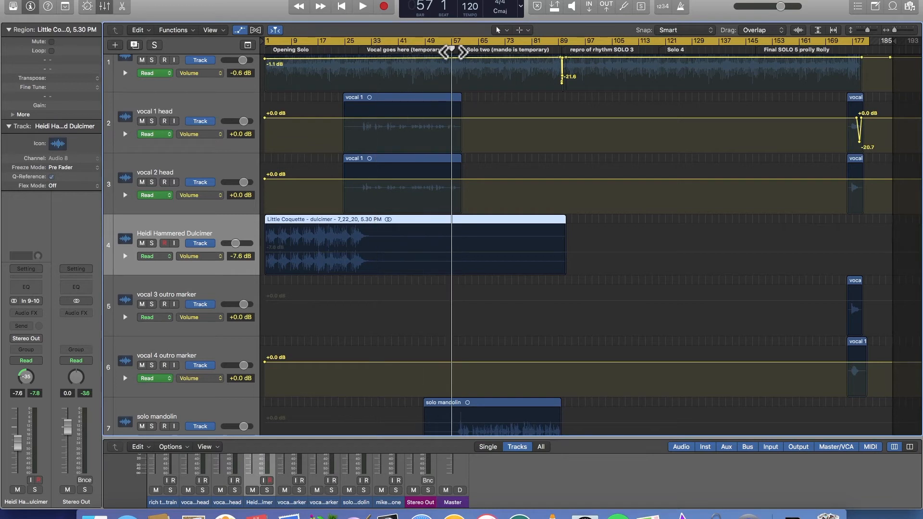
pyautogui.click(362, 6)
pyautogui.click(436, 49)
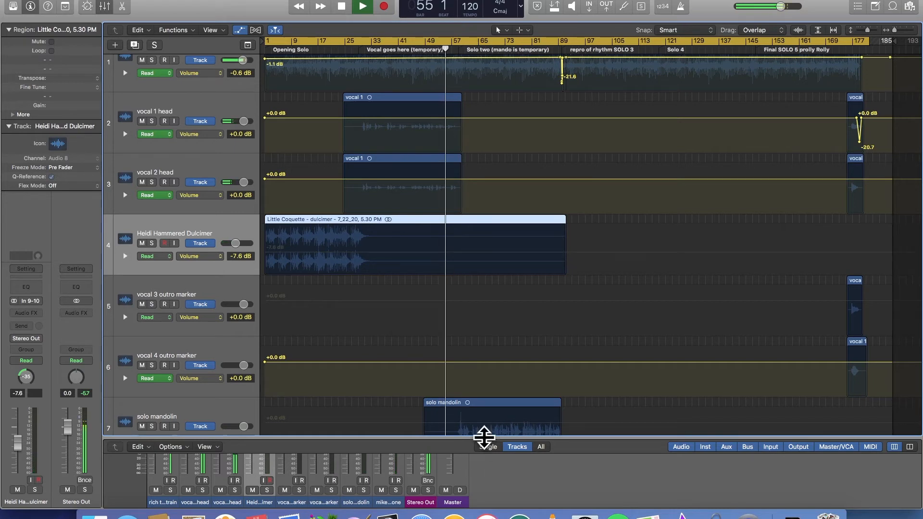
pyautogui.moveTo(484, 439); pyautogui.dragTo(483, 510)
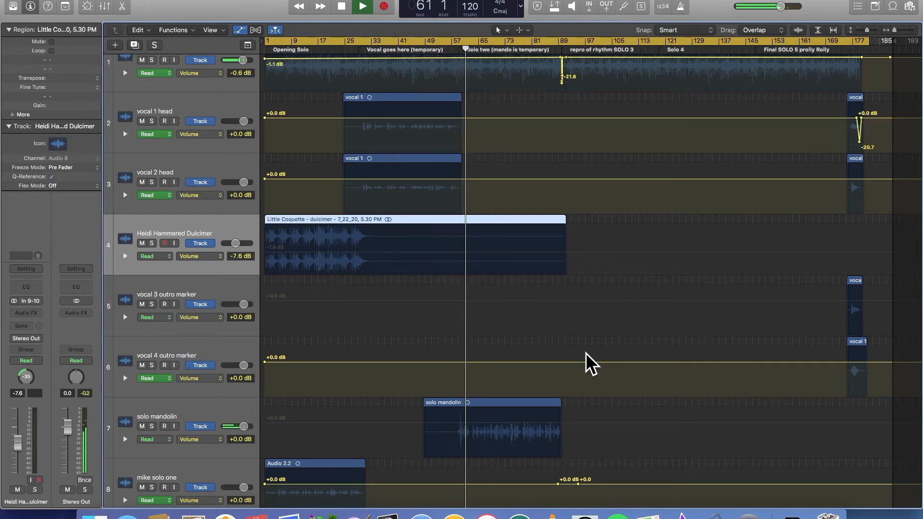
pyautogui.press('space')
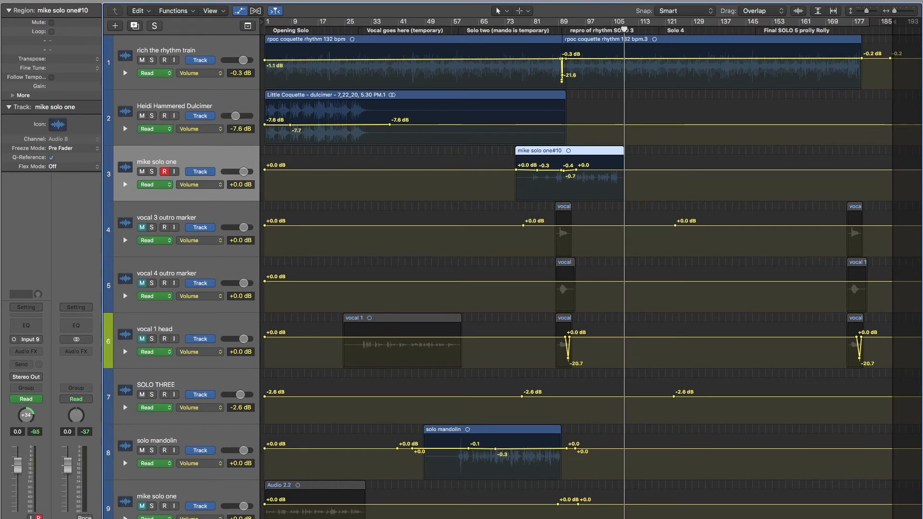
pyautogui.moveTo(828, 515)
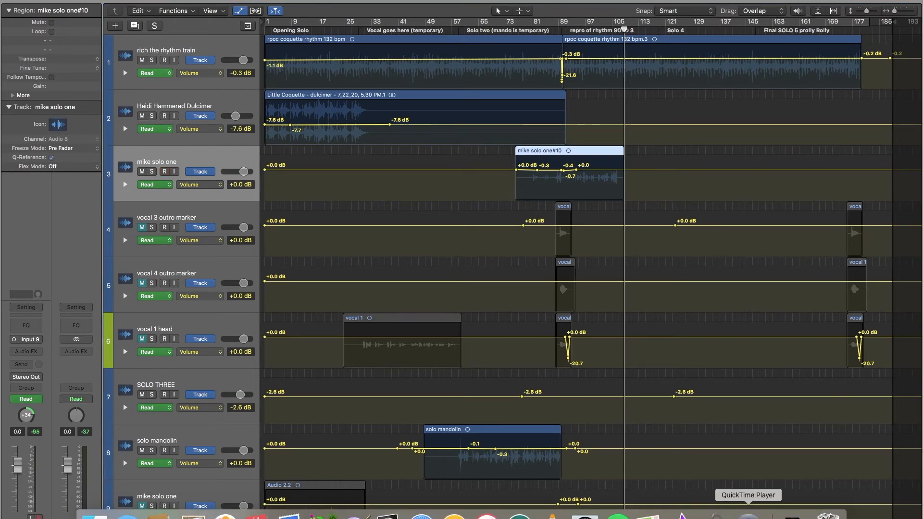
pyautogui.rightClick(748, 516)
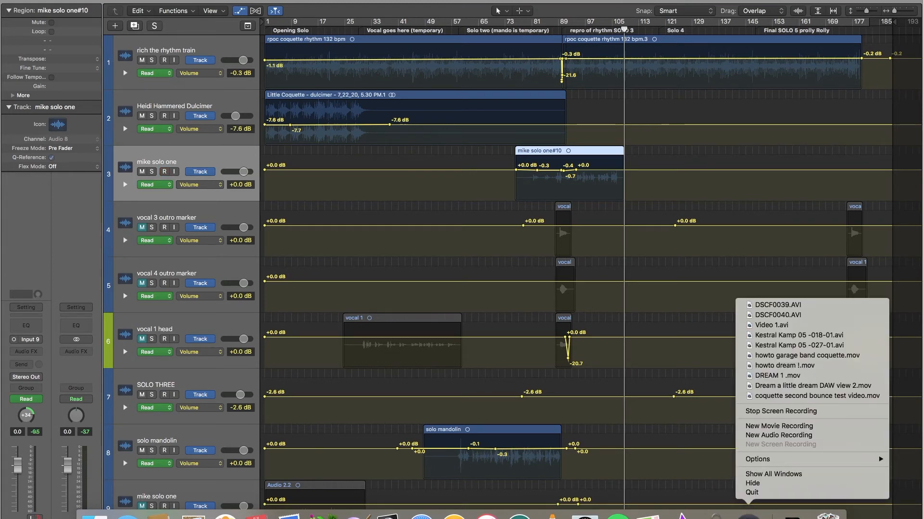
pyautogui.click(782, 412)
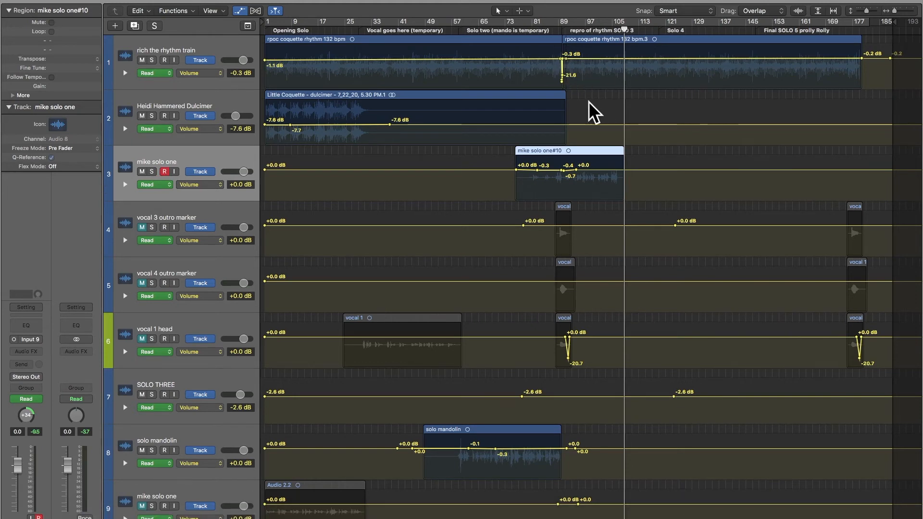
pyautogui.rightClick(585, 153)
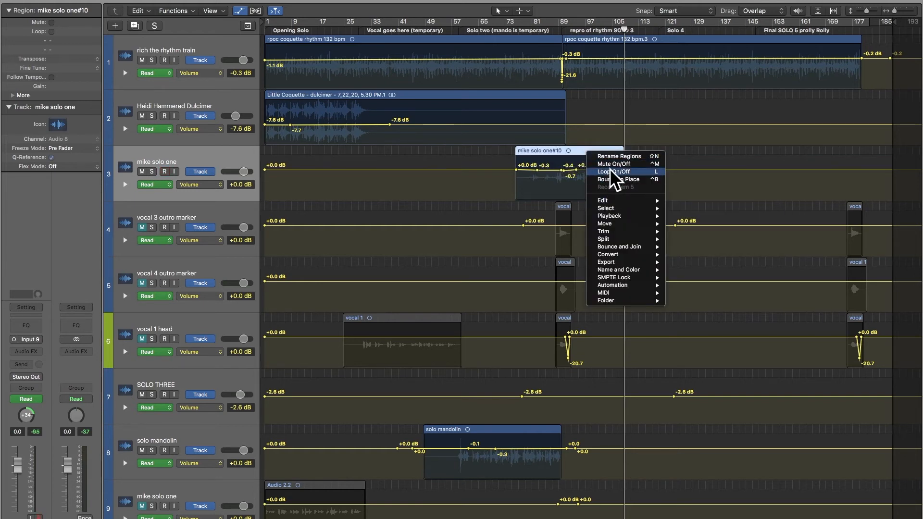
pyautogui.click(553, 153)
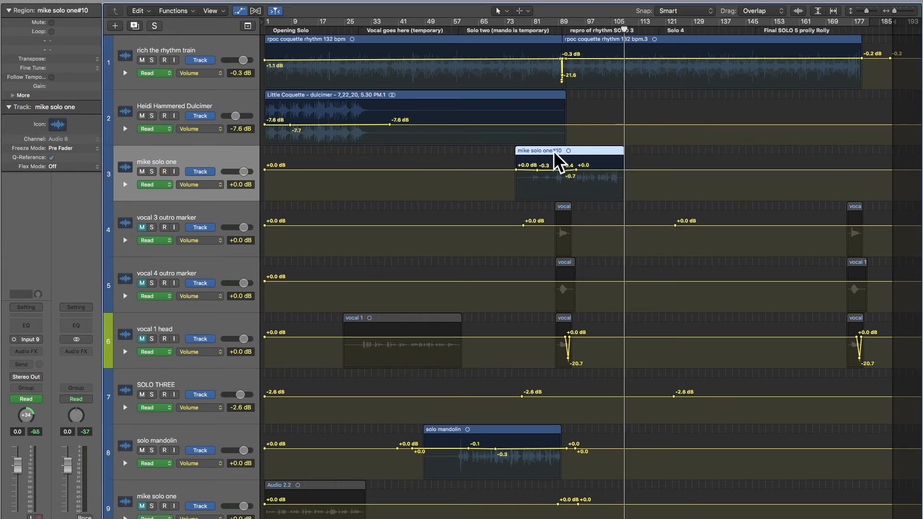
# - Delete the existing recorded region from the solo one track, along with its audio file on disk
pyautogui.press('BackSpace')
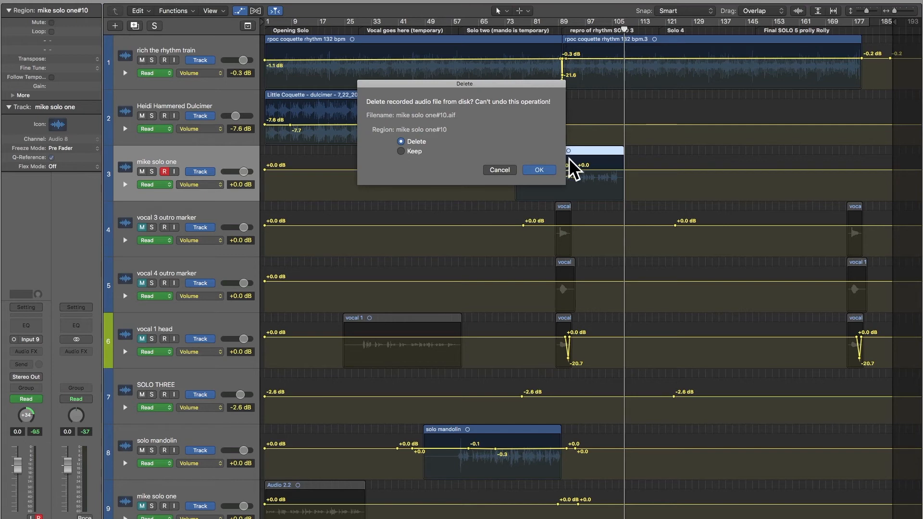
pyautogui.click(540, 170)
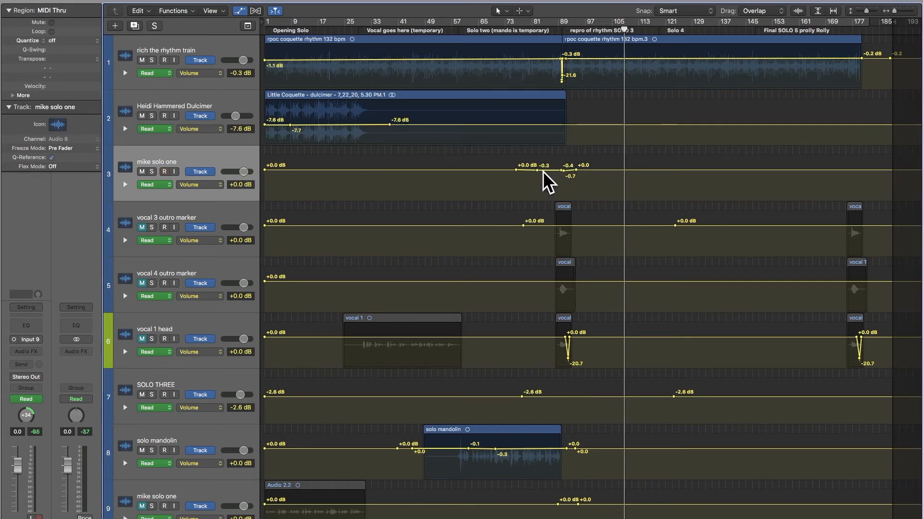
# - Record a new guitar take on the solo one track from about bar 84, just before the solo 3 marker, to the Solo 4 marker
pyautogui.moveTo(625, 29); pyautogui.dragTo(524, 45)
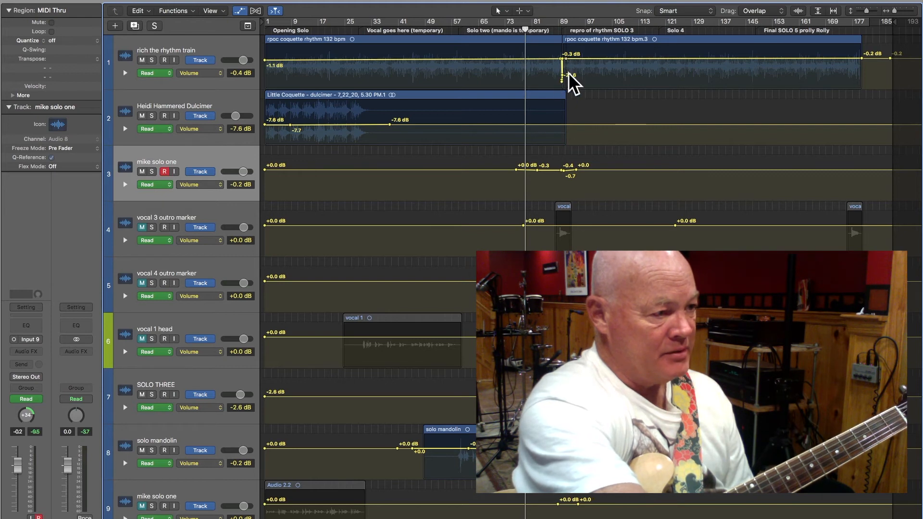
pyautogui.moveTo(560, 66); pyautogui.dragTo(571, 71)
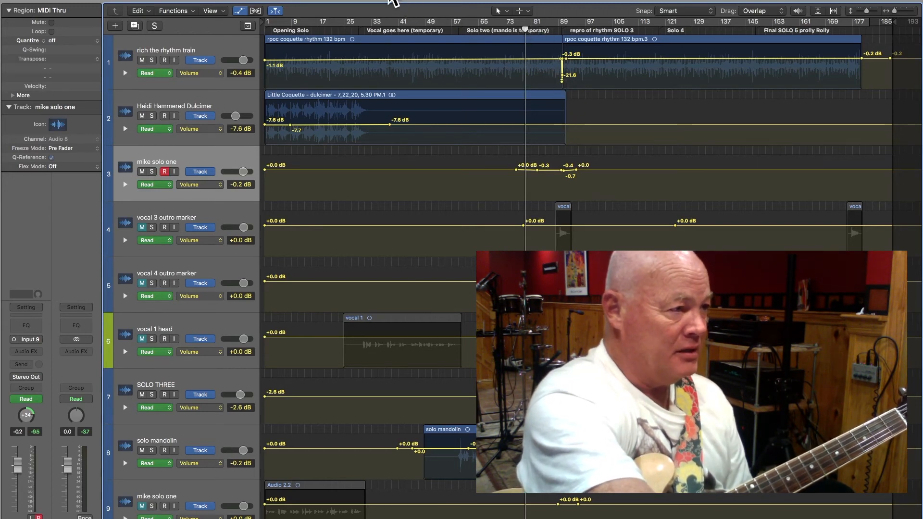
pyautogui.moveTo(525, 29); pyautogui.dragTo(545, 28)
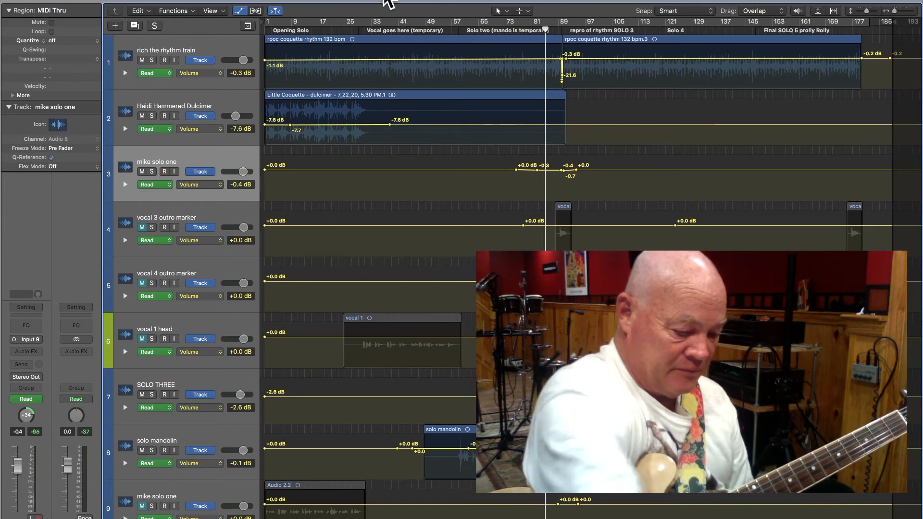
pyautogui.press('r')
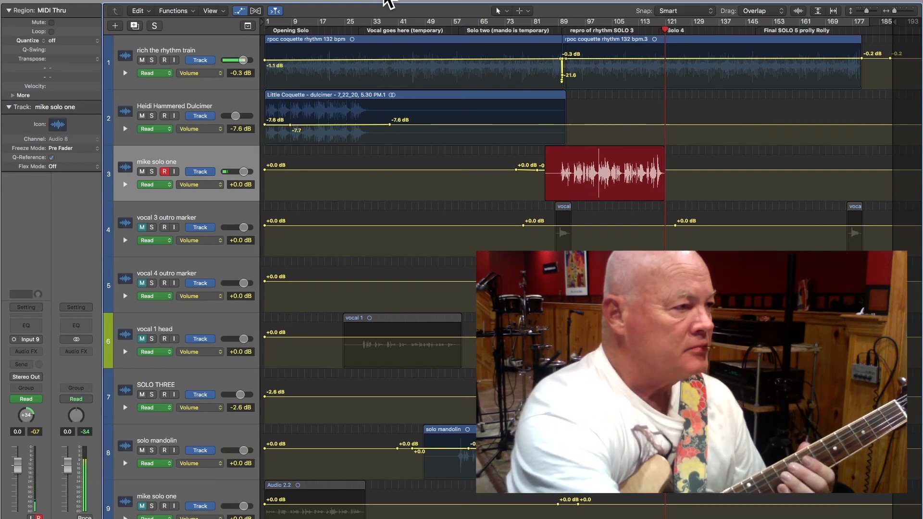
pyautogui.click(345, 1)
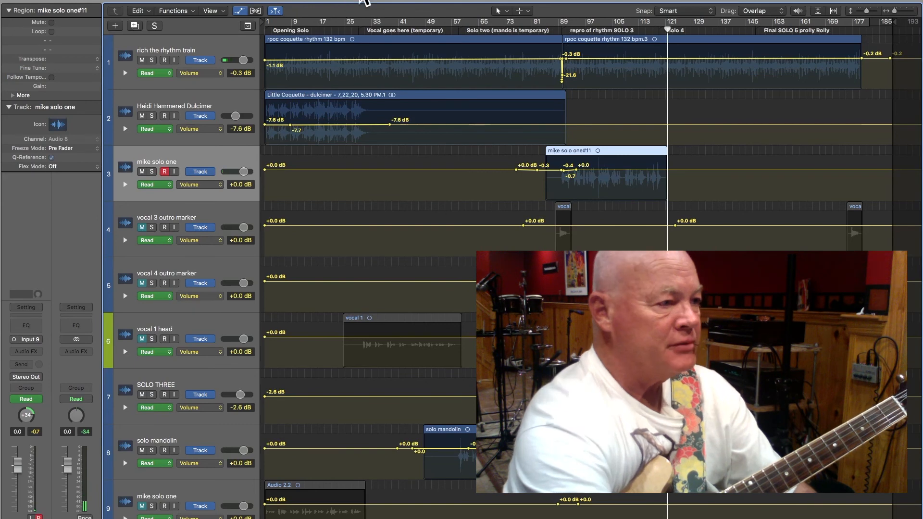
# - Play back the newly recorded solo take from the start of its region
pyautogui.click(547, 30)
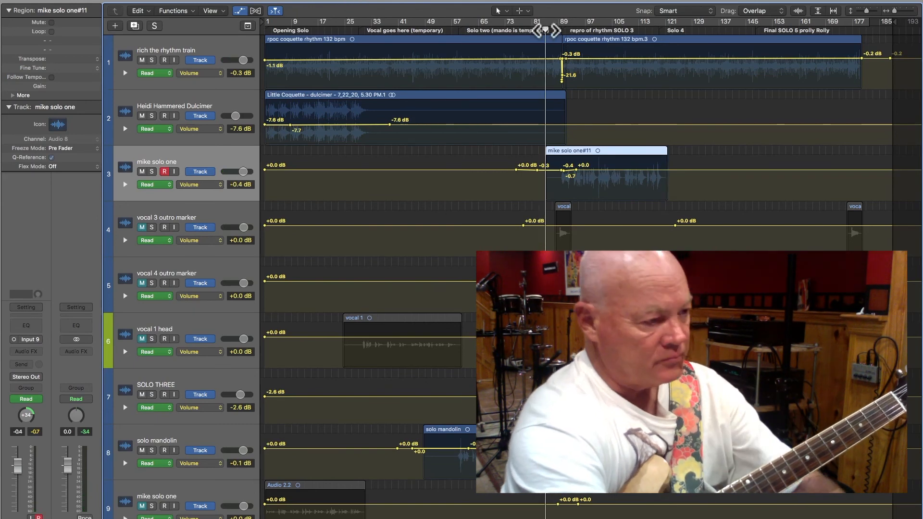
pyautogui.press('space')
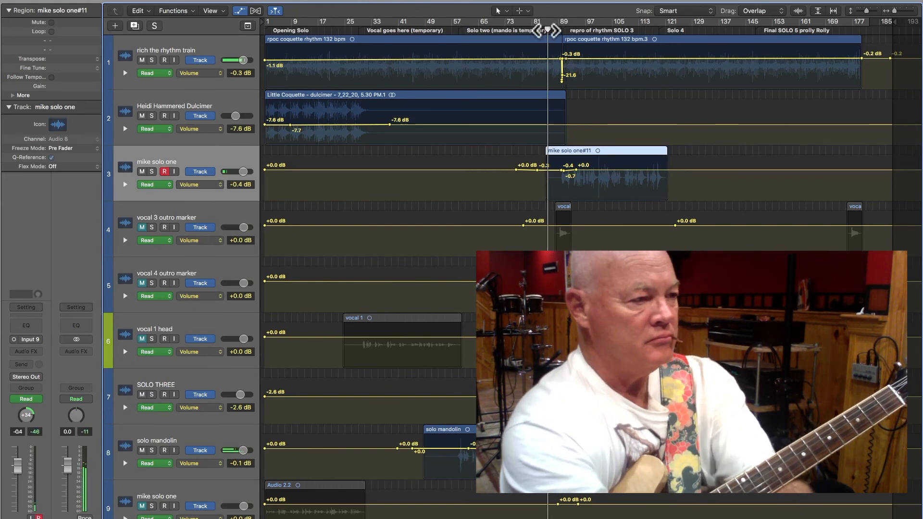